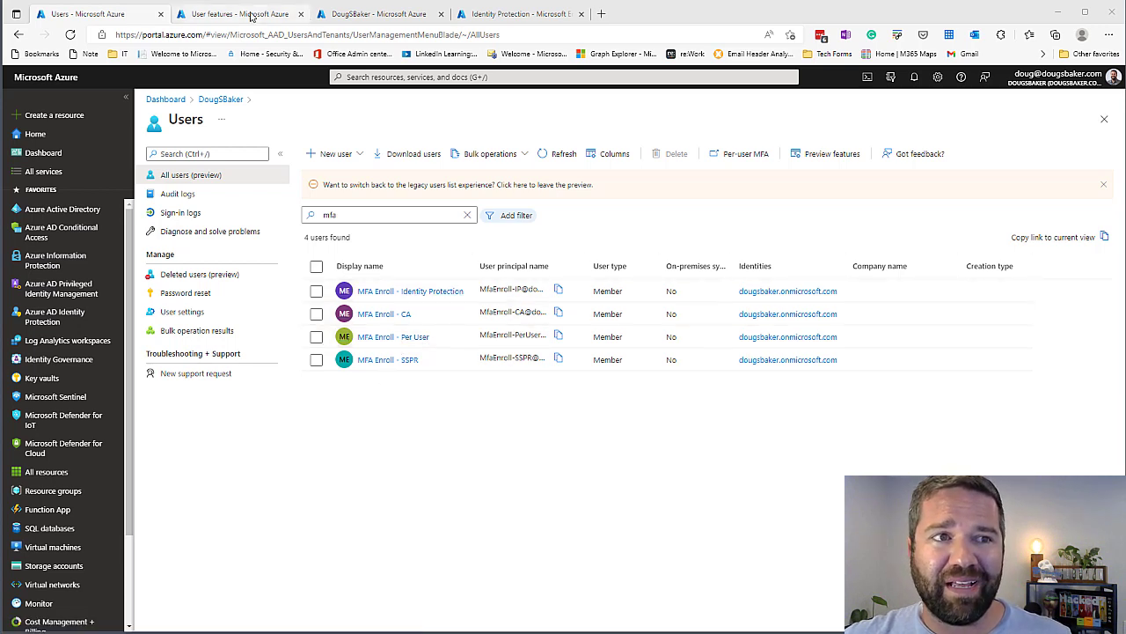
Let all users use the combined security information registration experience in the tenant's user feature settings and save the change.
left_click(251, 15)
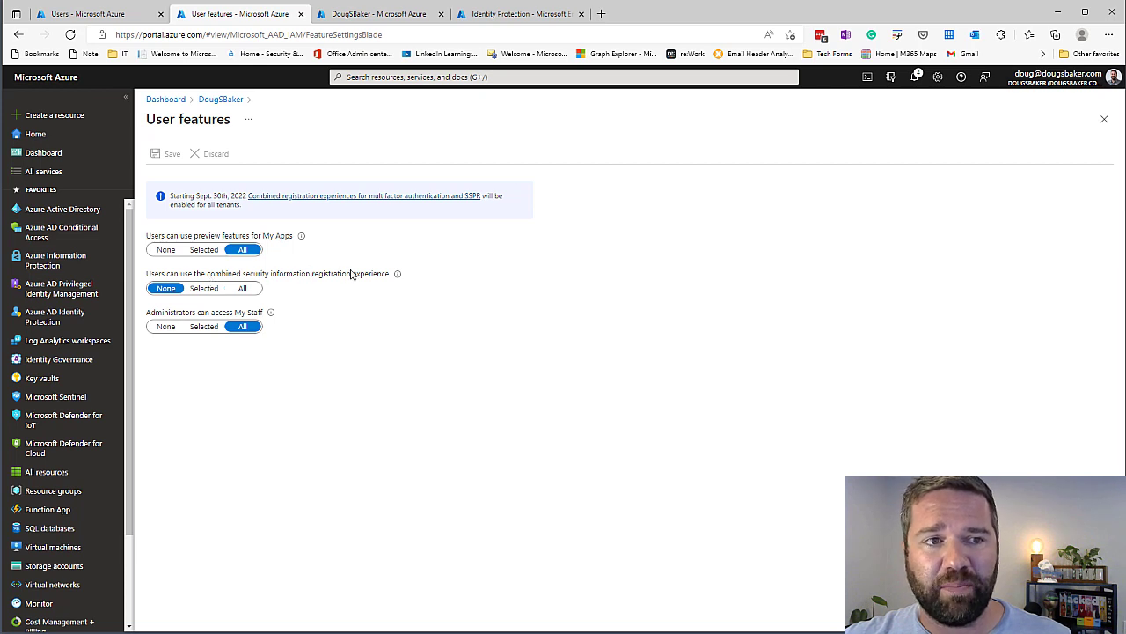
left_click(220, 100)
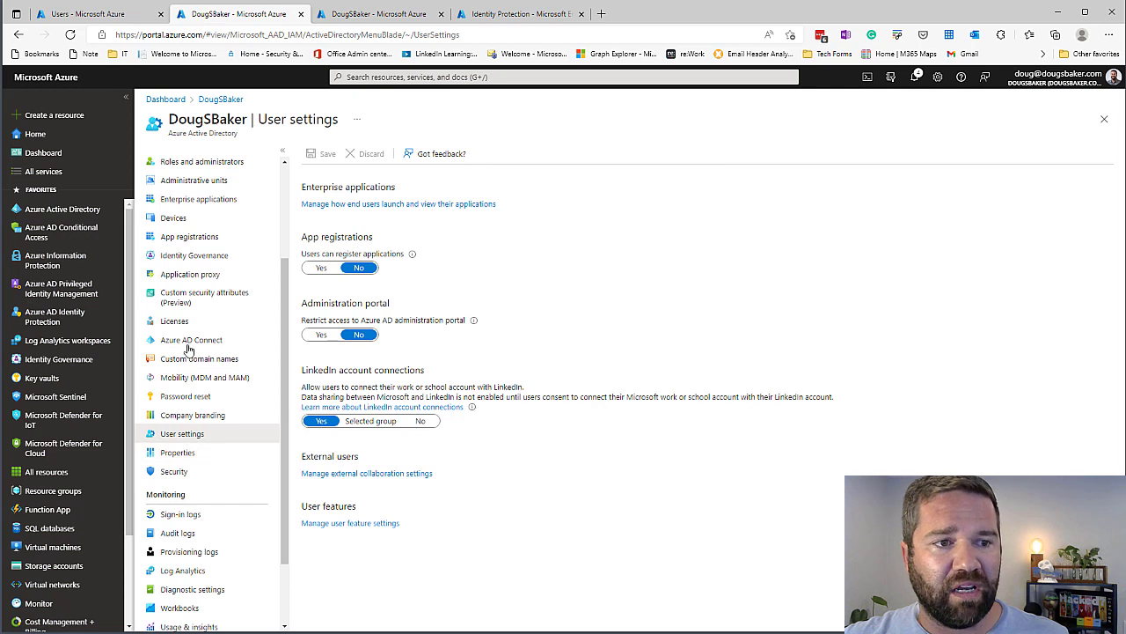
left_click(342, 524)
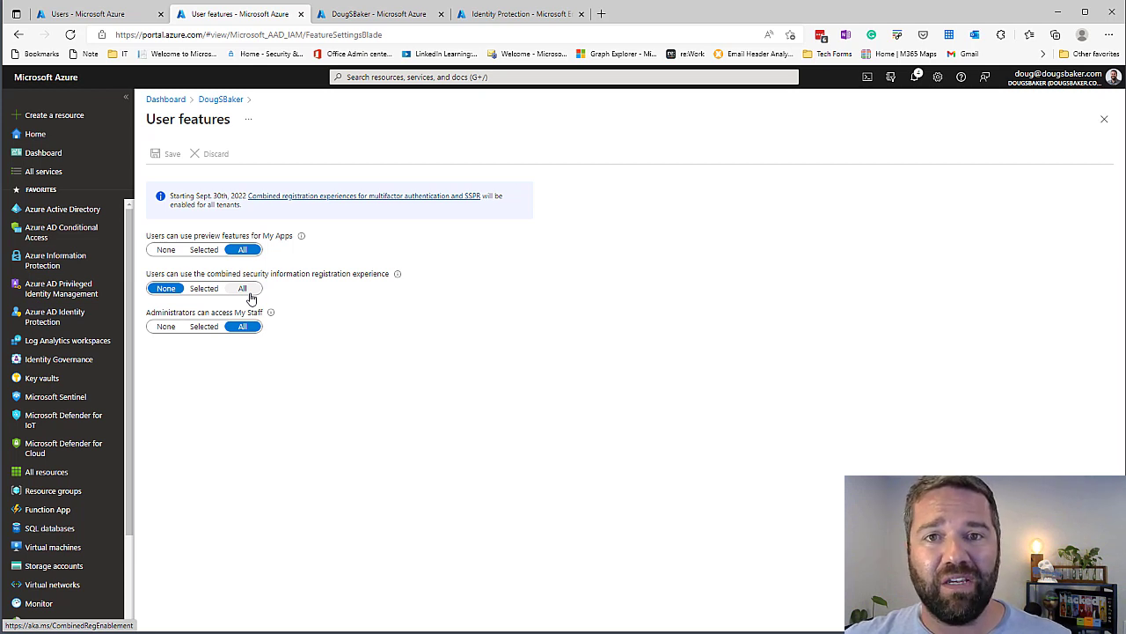
left_click(203, 288)
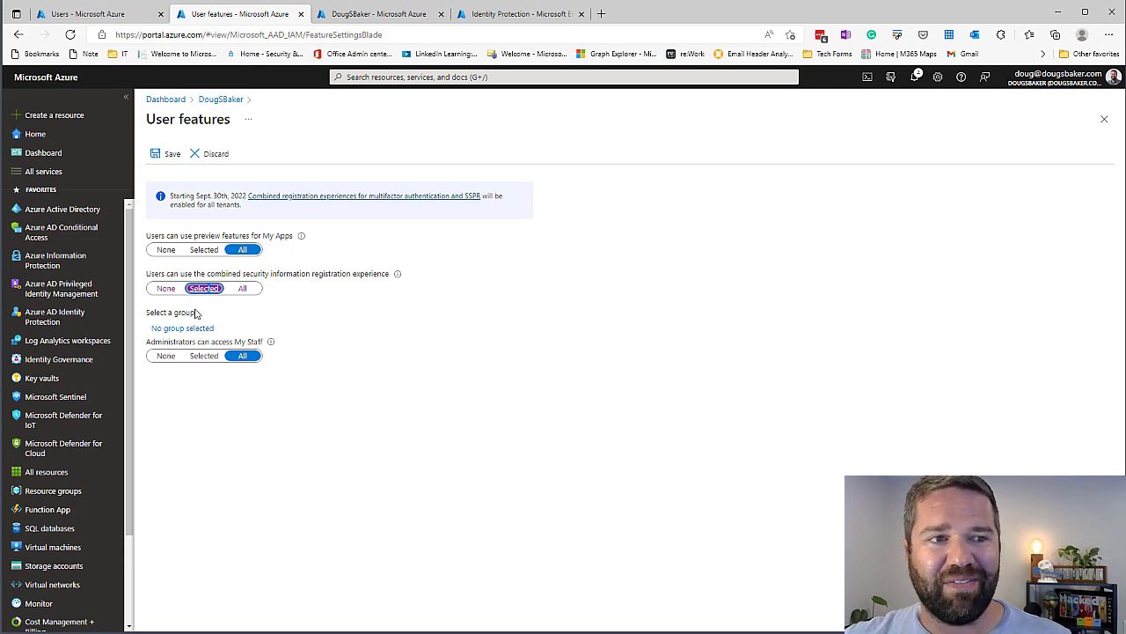
left_click(212, 326)
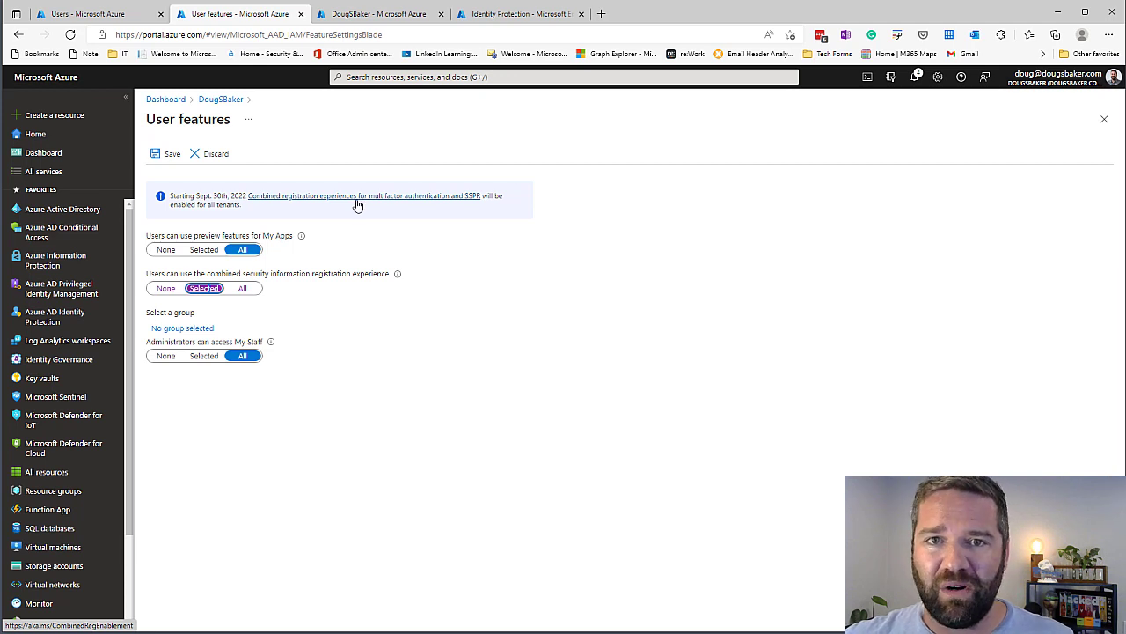
left_click(243, 288)
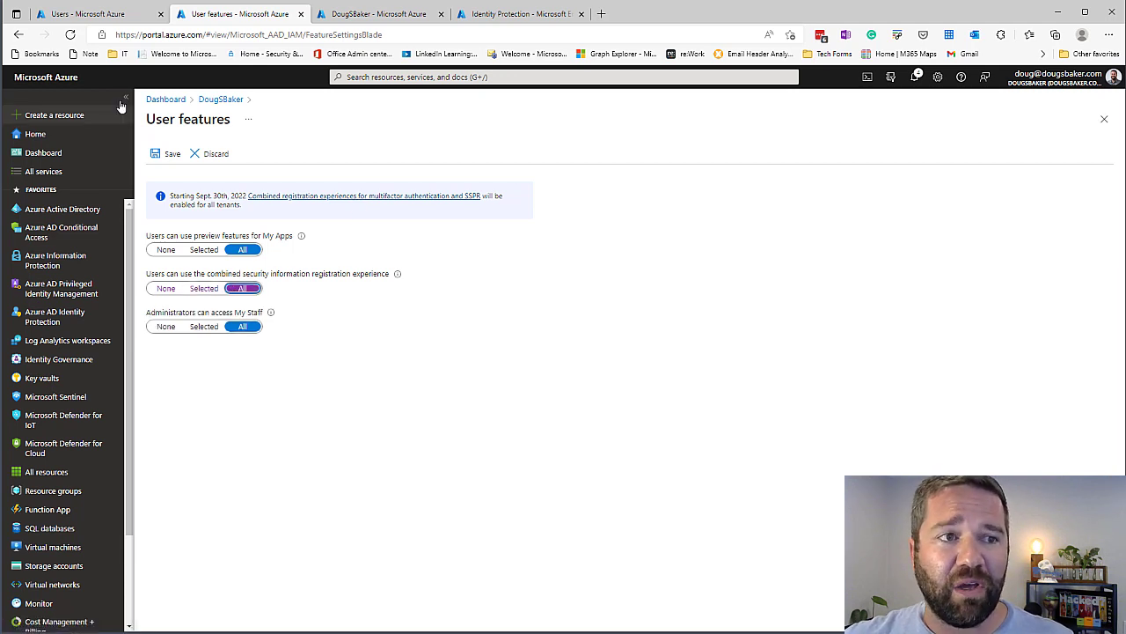
left_click(164, 153)
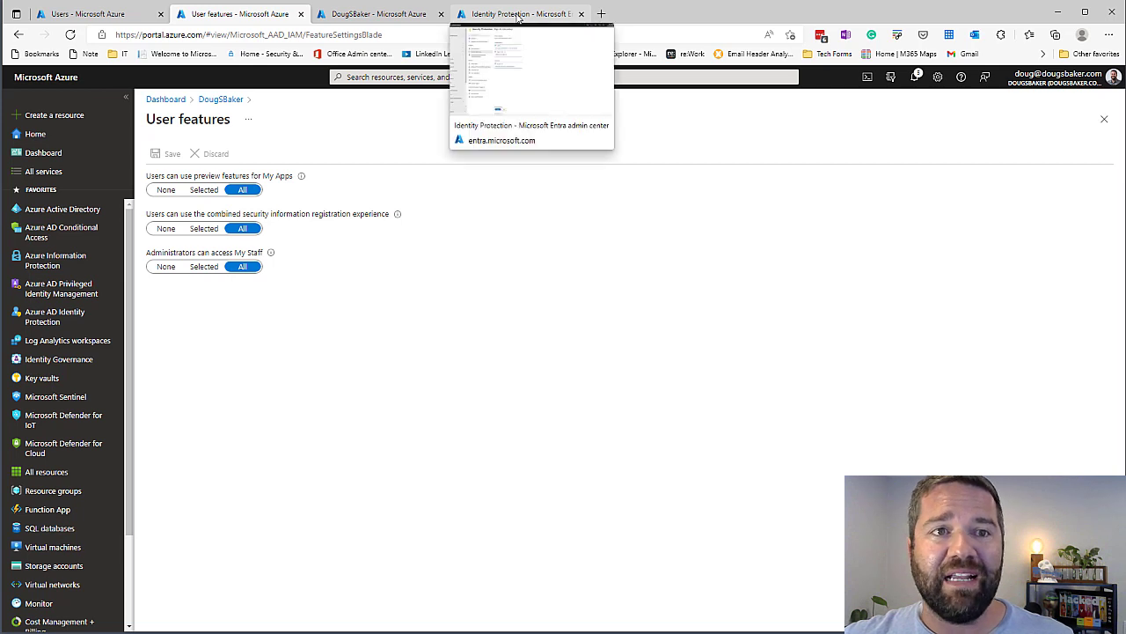
Review the Identity Protection user risk, sign-in risk and multifactor authentication registration policies, including the users and groups assigned to the registration policy.
left_click(518, 15)
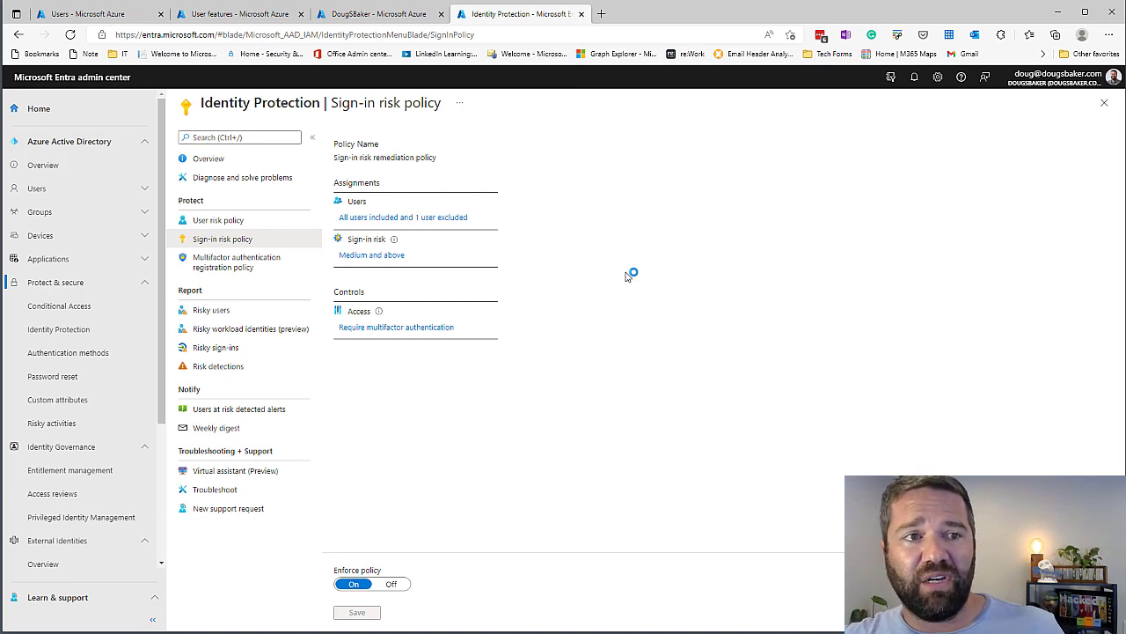
left_click(214, 271)
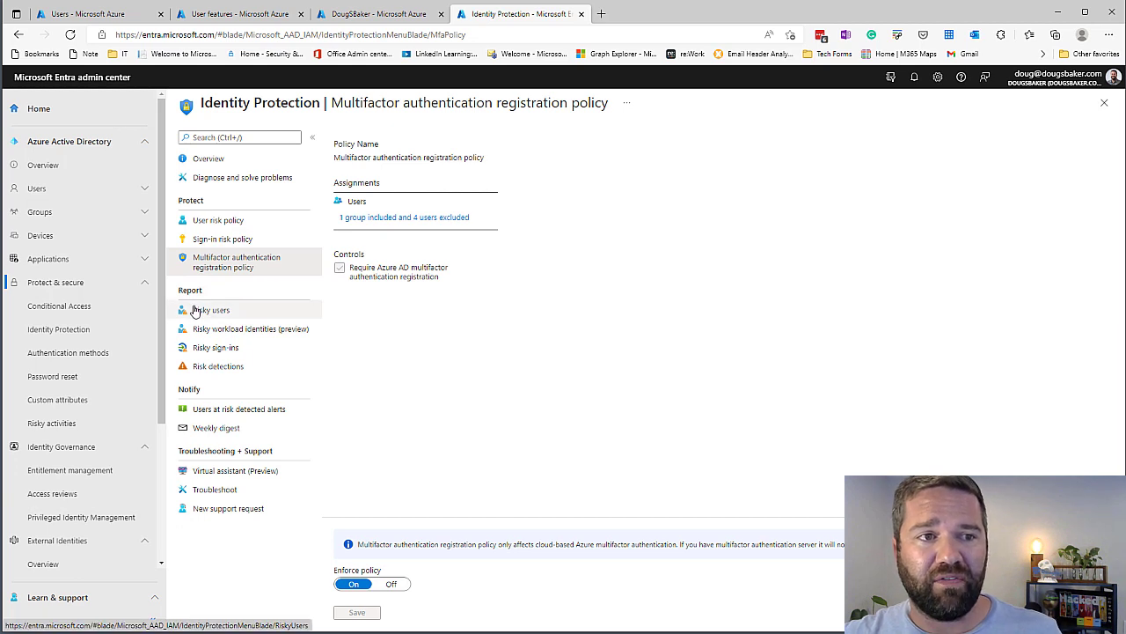
left_click(201, 220)
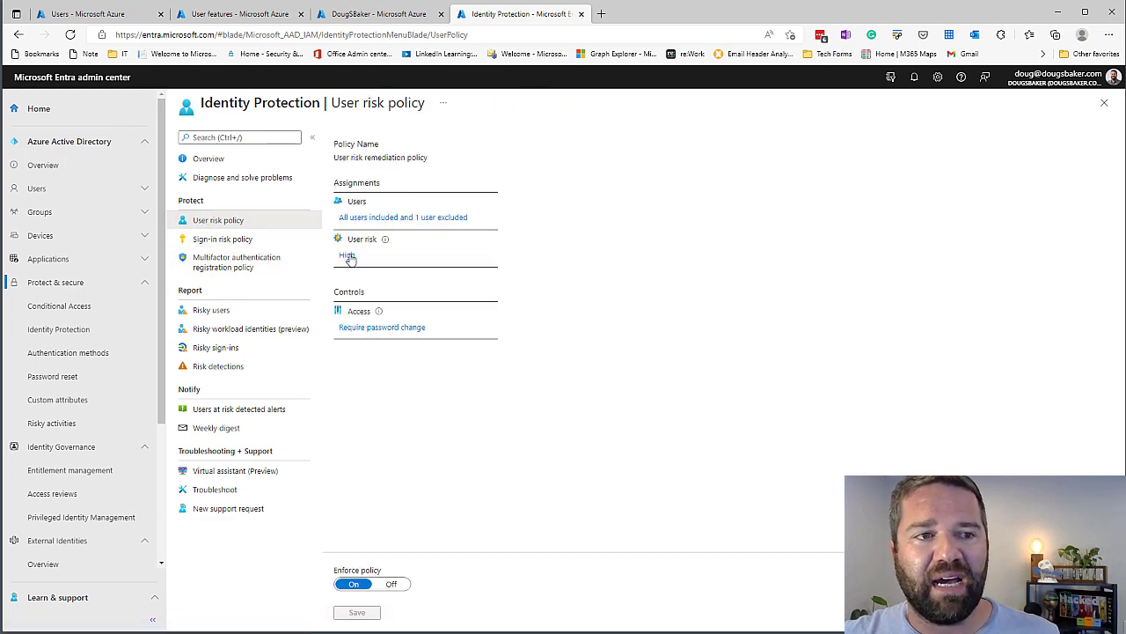
left_click(237, 247)
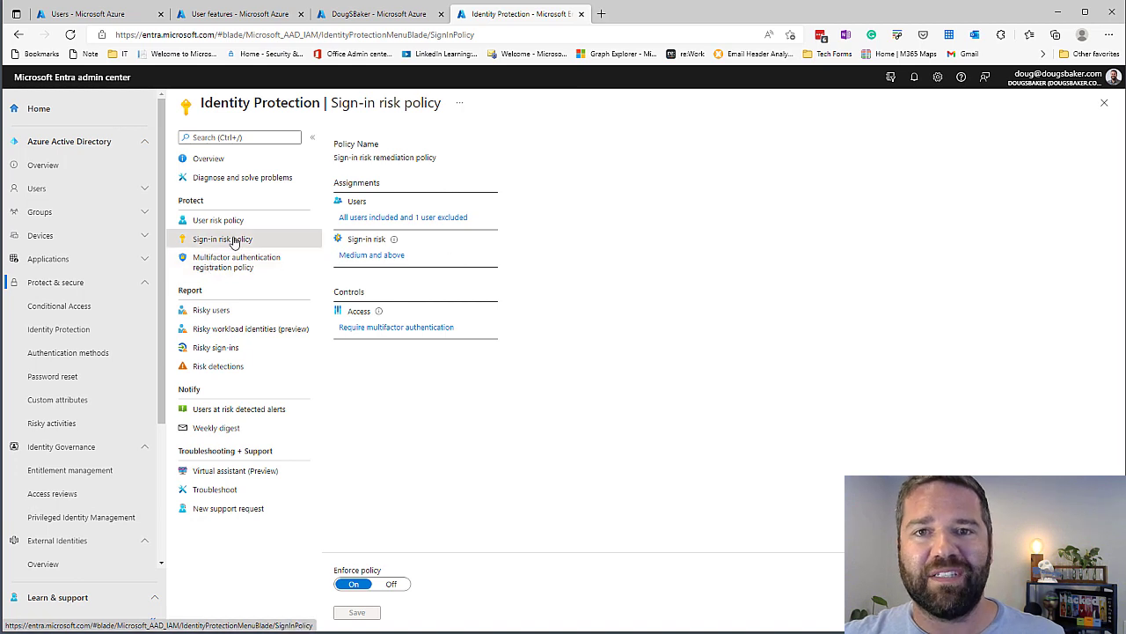
left_click(236, 266)
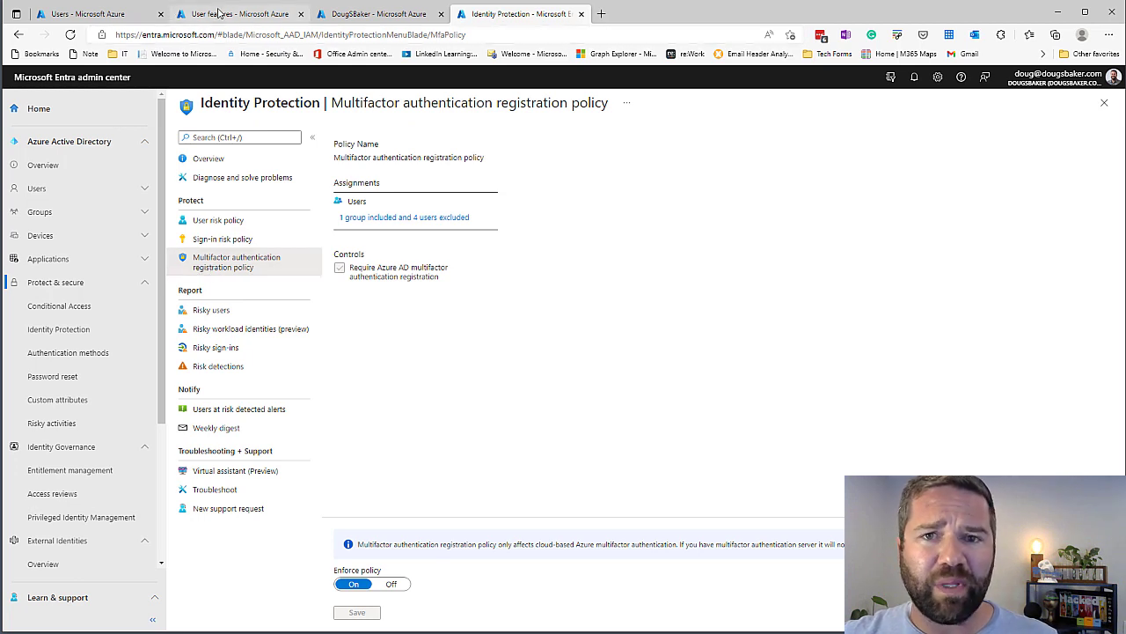
left_click(425, 221)
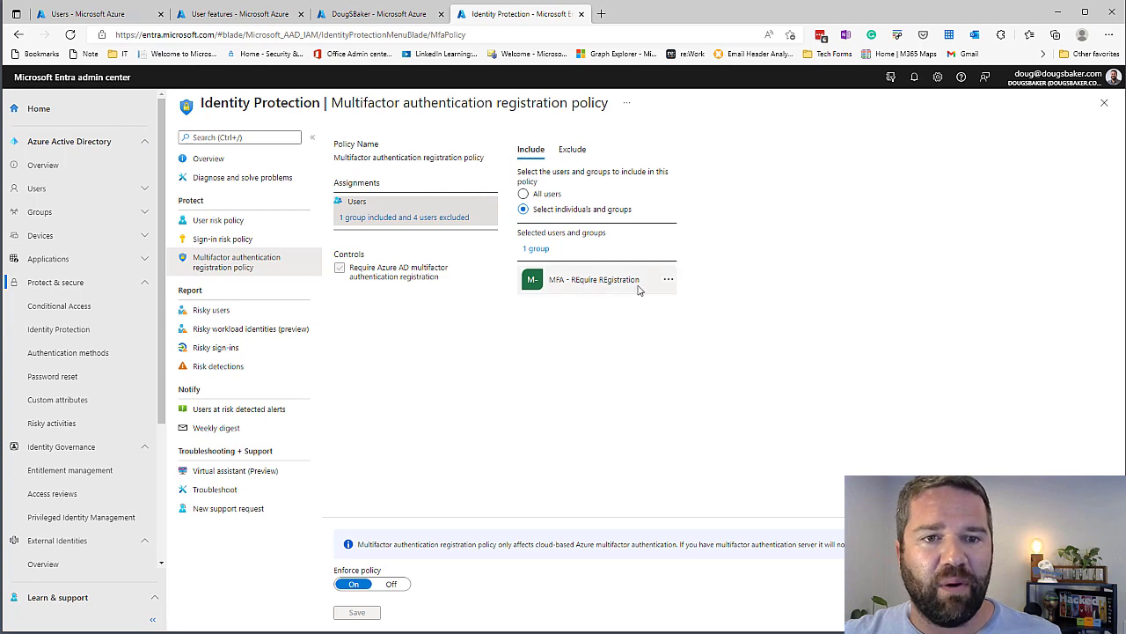
Add the user MFA Enroll - Identity Protection to the group MFA - REquire REgistration.
left_click(240, 13)
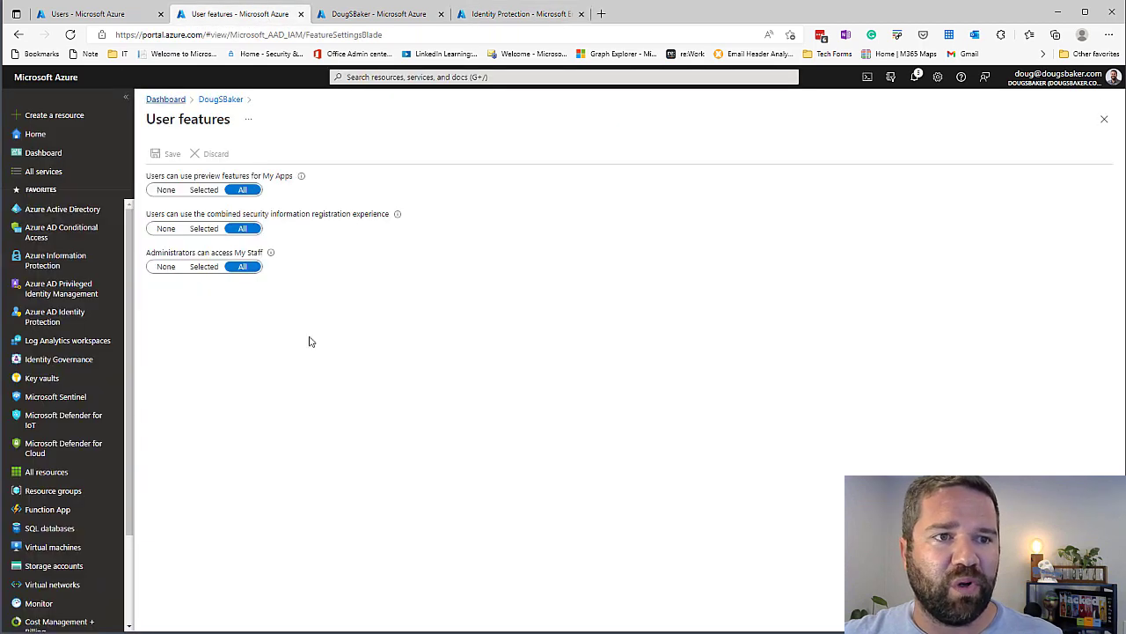
left_click(114, 13)
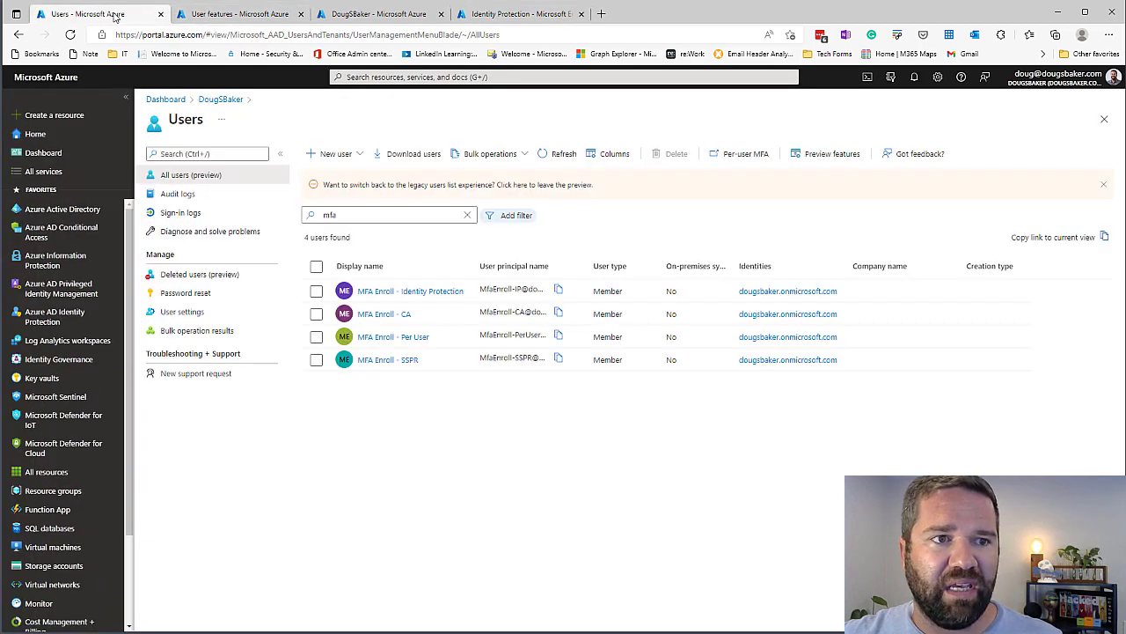
left_click(419, 293)
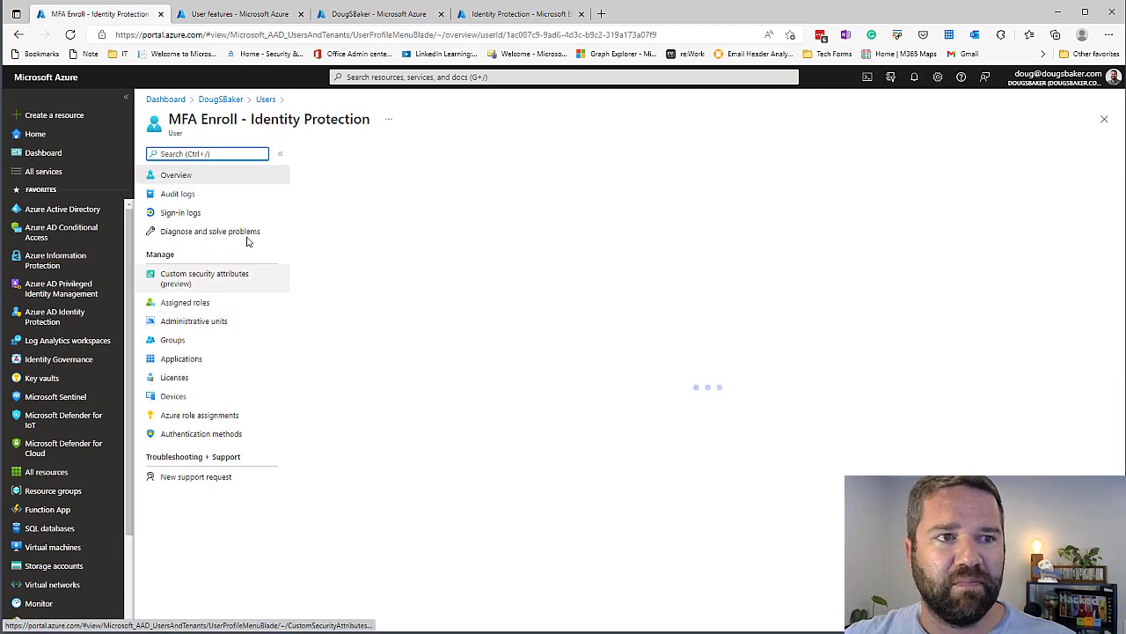
left_click(188, 340)
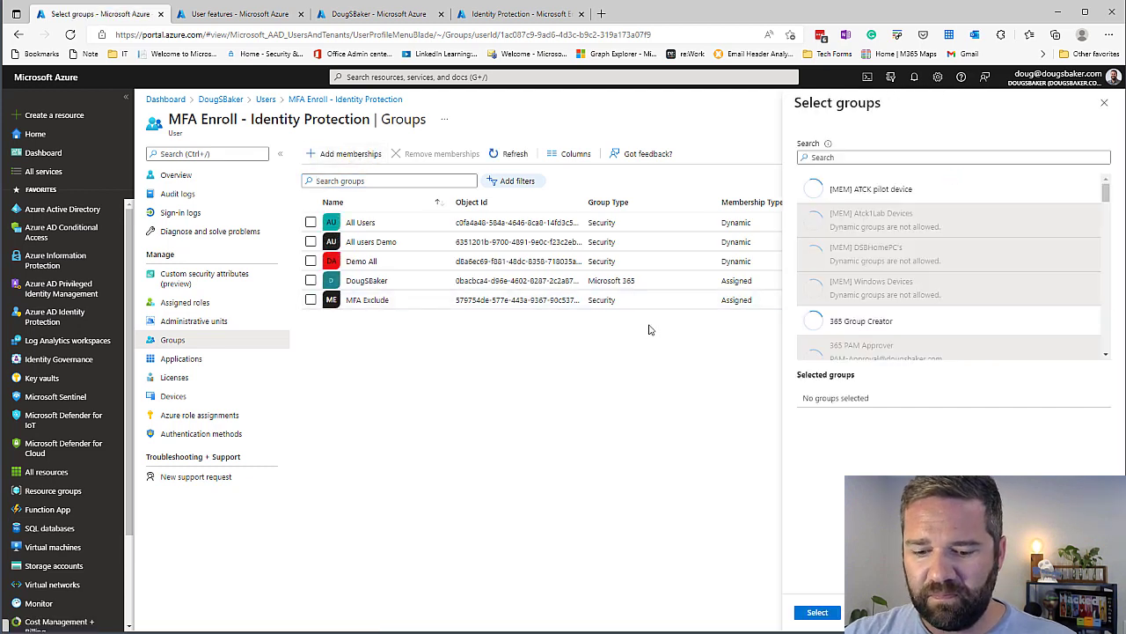
left_click(836, 158)
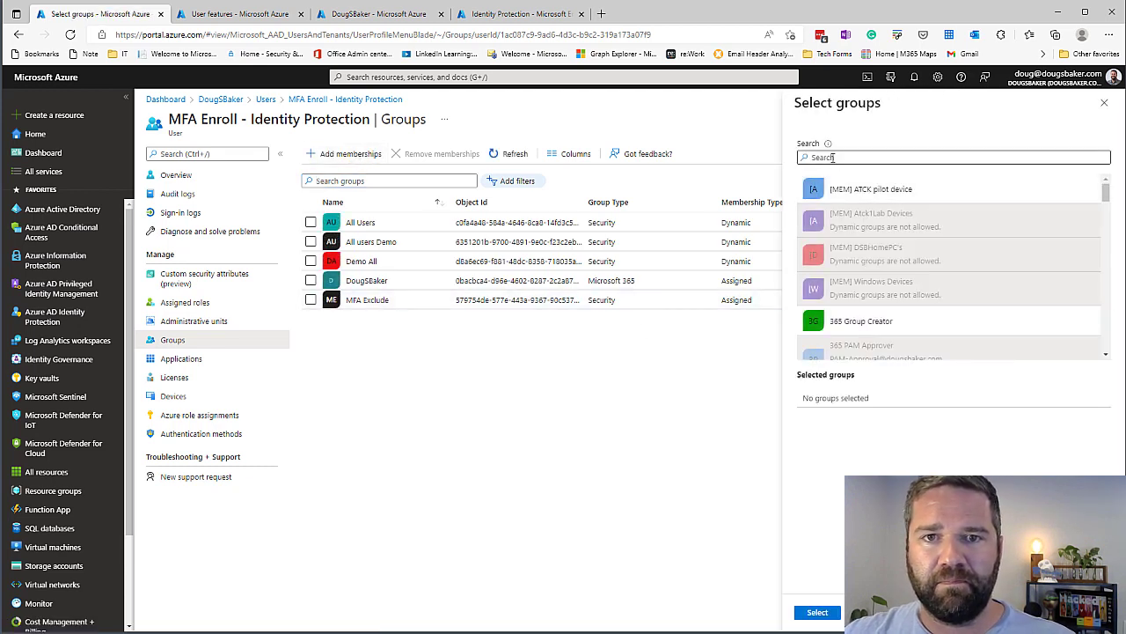
type("mfa")
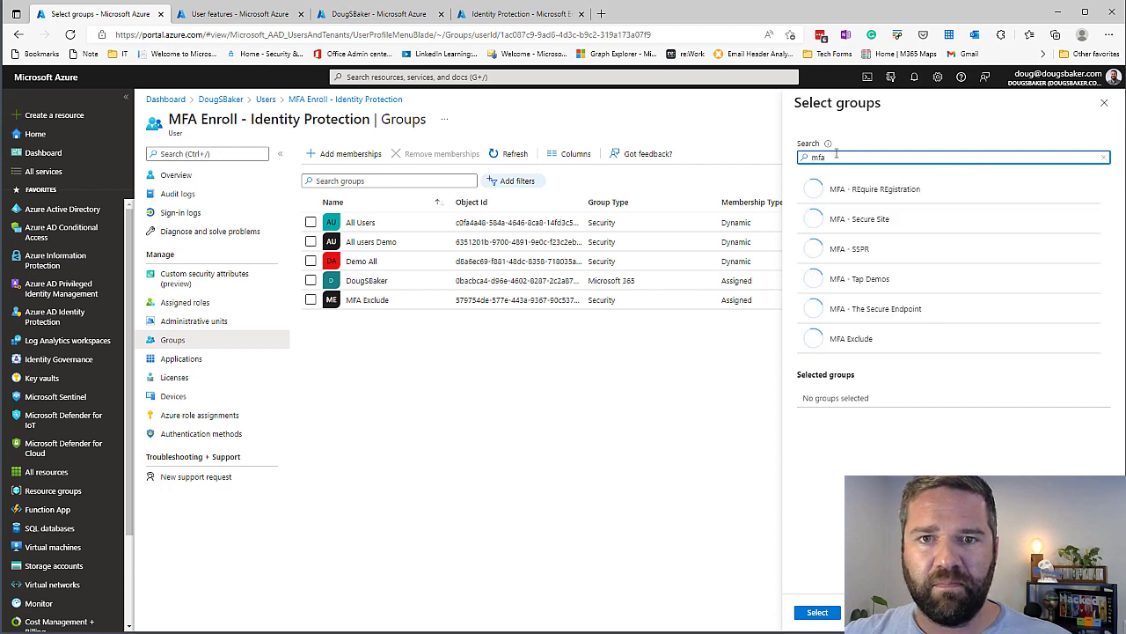
left_click(898, 192)
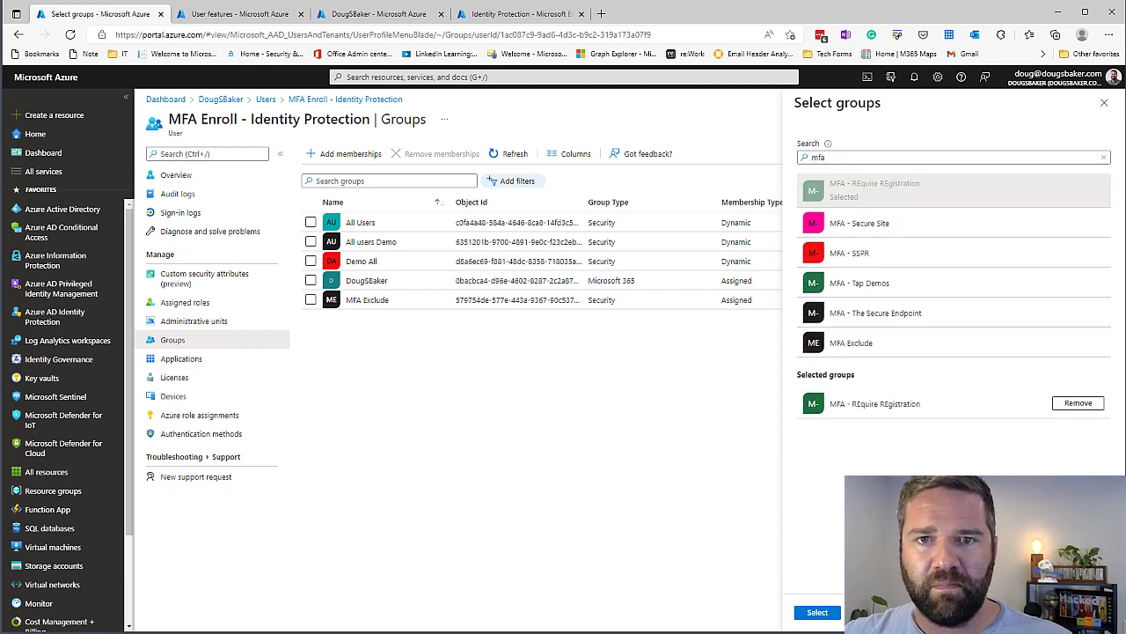
left_click(818, 612)
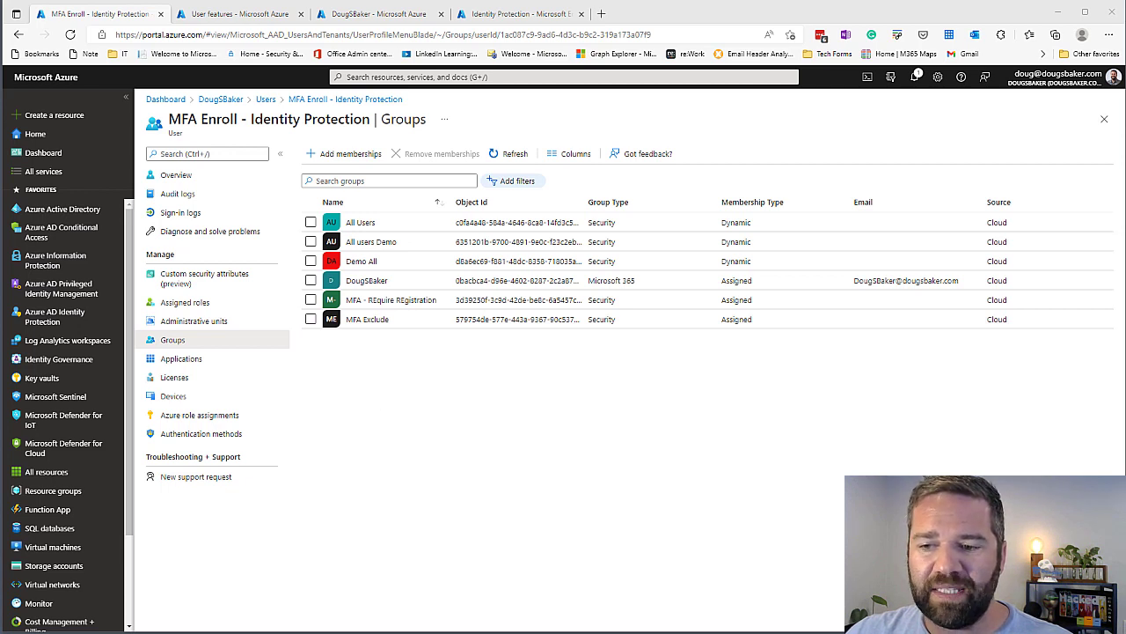
Sign in to portal.azure.com in a new InPrivate window with the Identity Protection test user's e-mail and account password.
key("ctrl+shift+n")
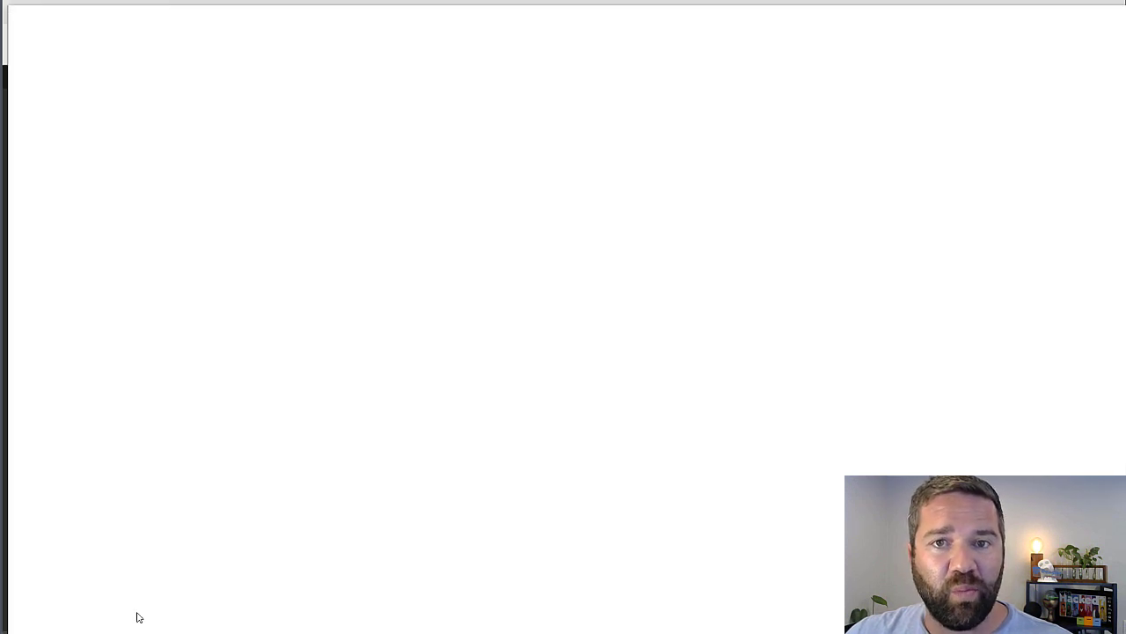
type("por")
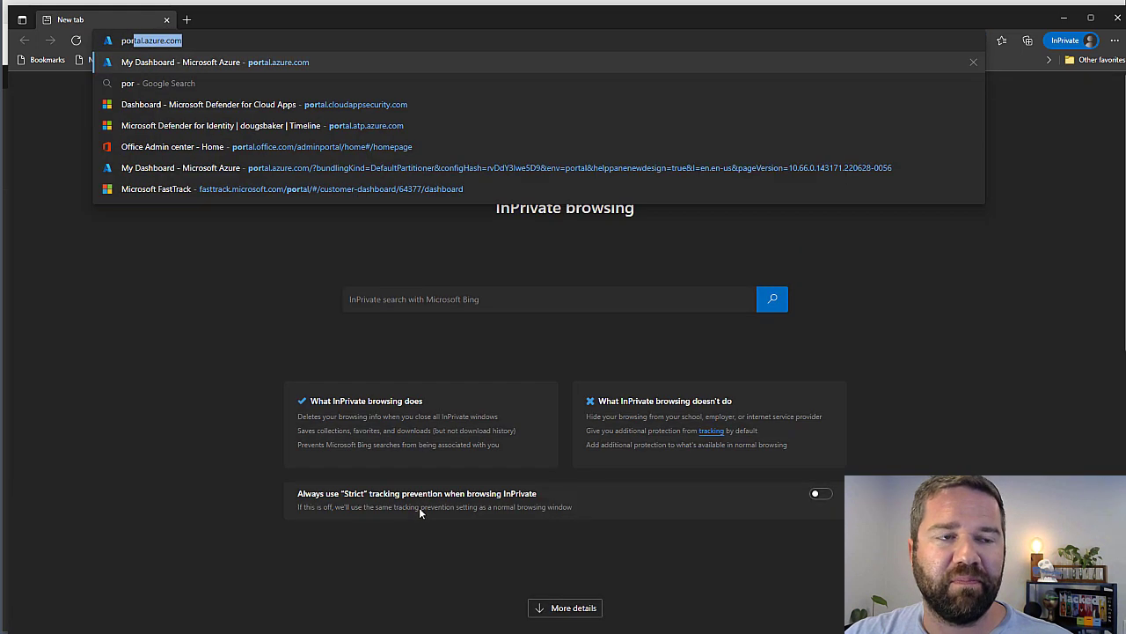
key("Return")
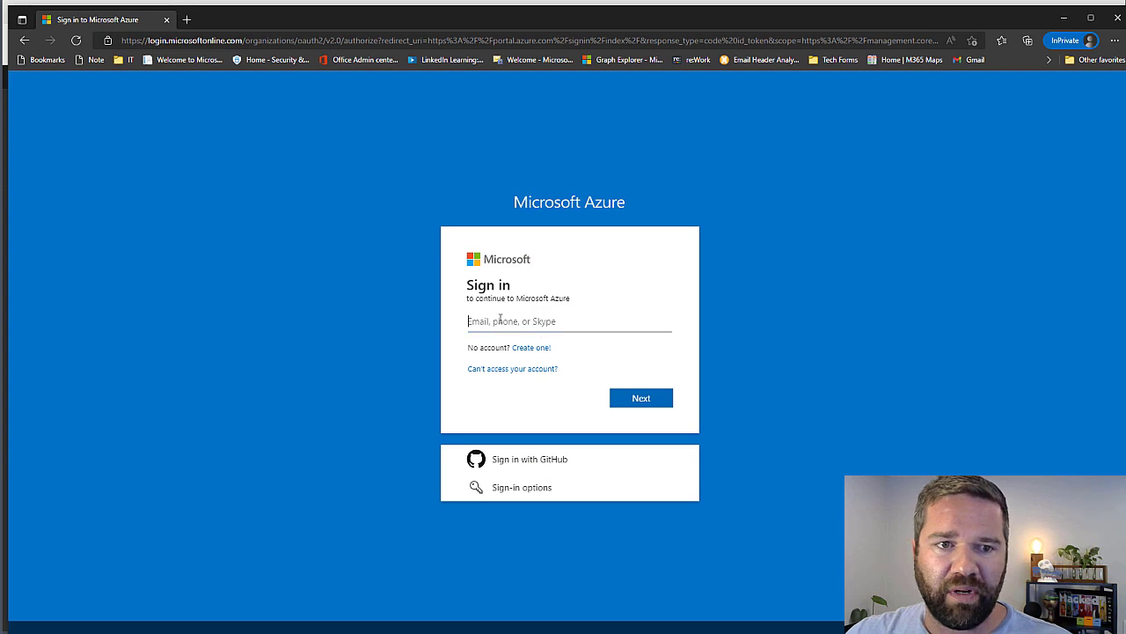
key("ctrl+v")
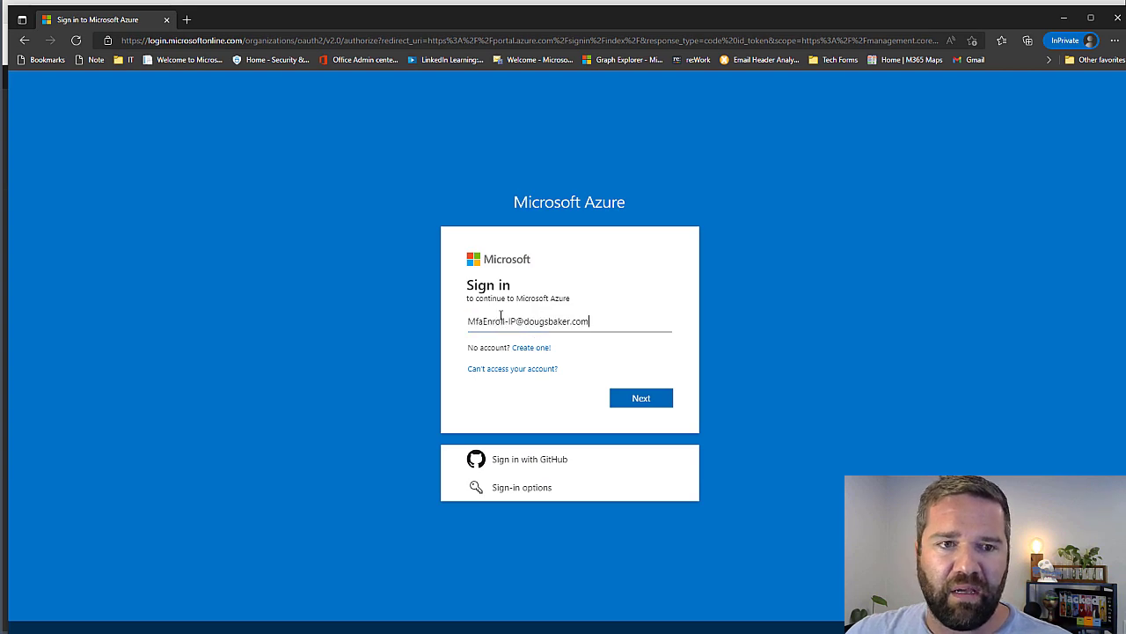
left_click(669, 398)
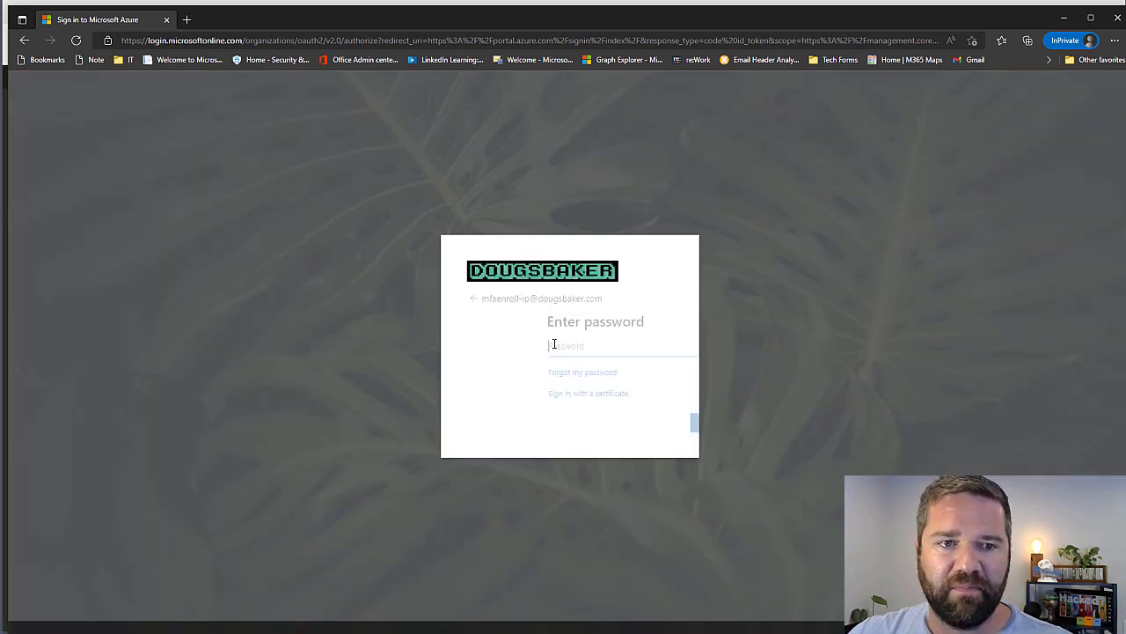
type("••••••••")
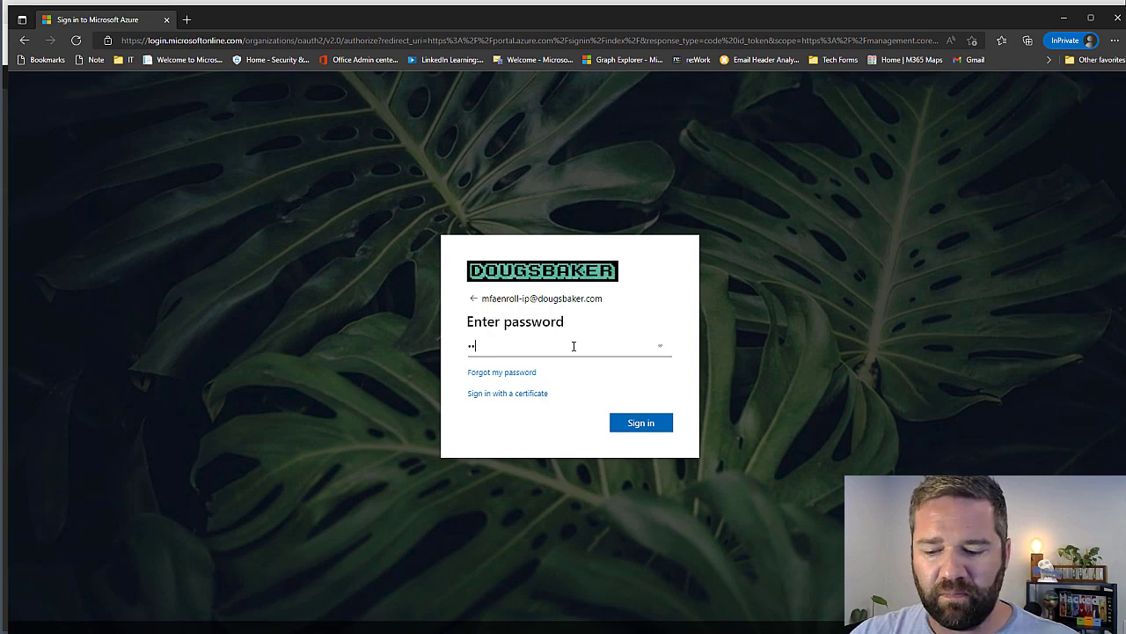
key("Return")
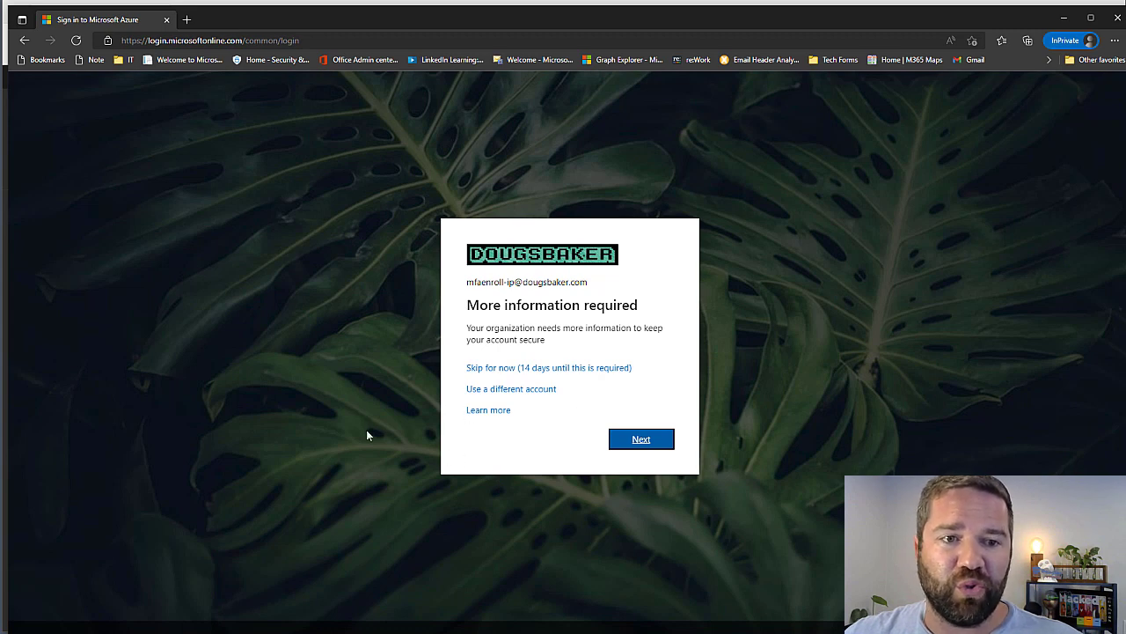
Continue to the required security registration, look at the option for a different authenticator app, and return to the Microsoft Authenticator page.
left_click(642, 440)
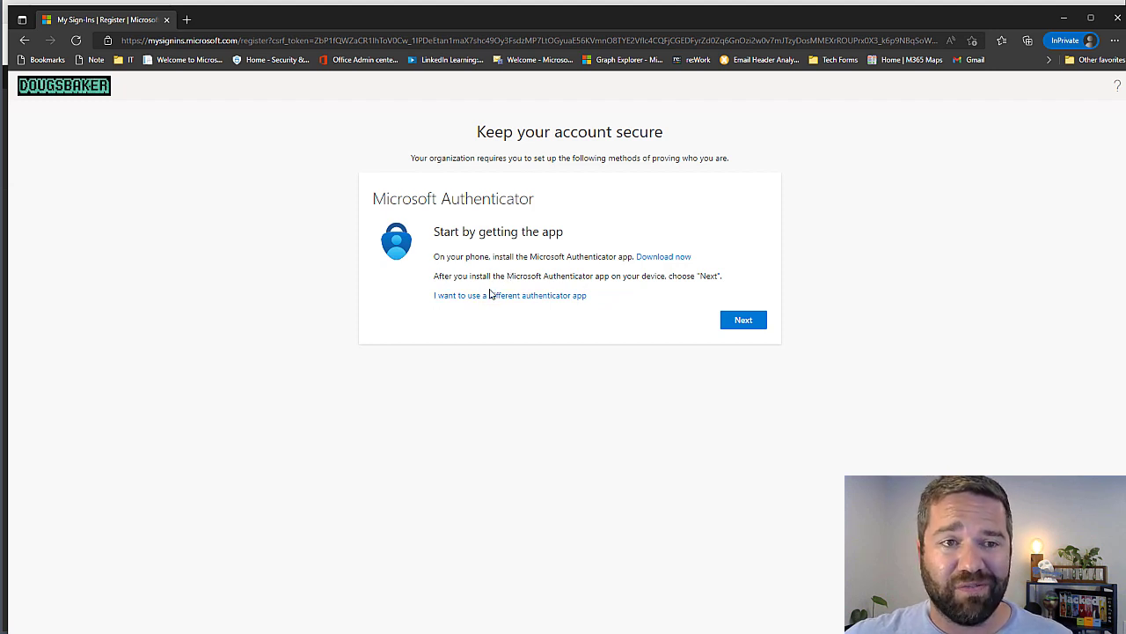
left_click(518, 298)
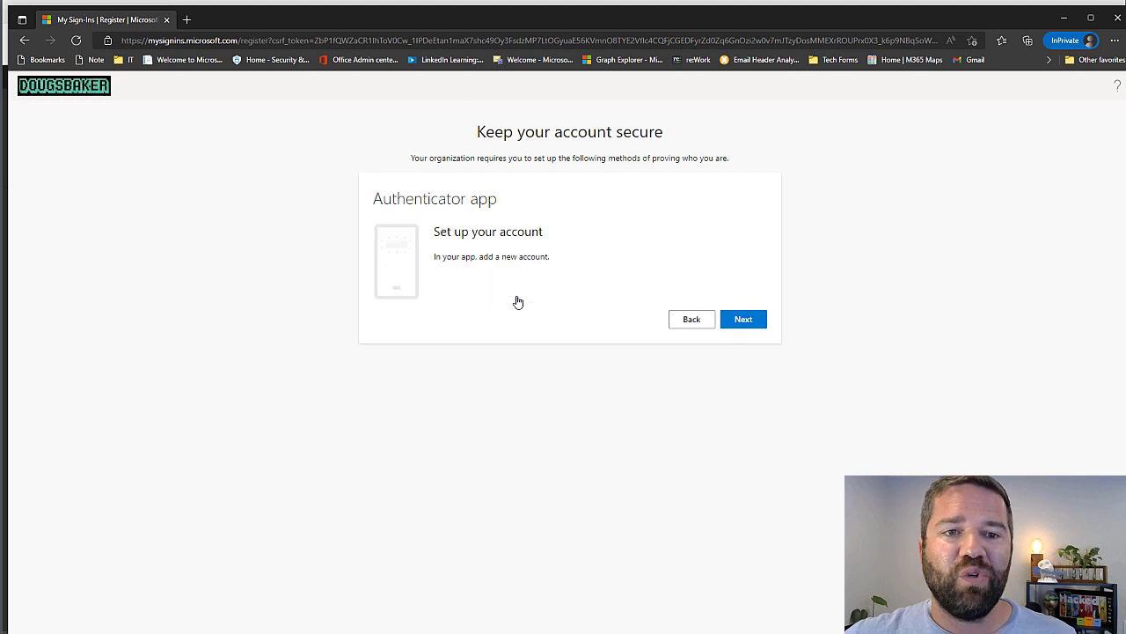
left_click(683, 323)
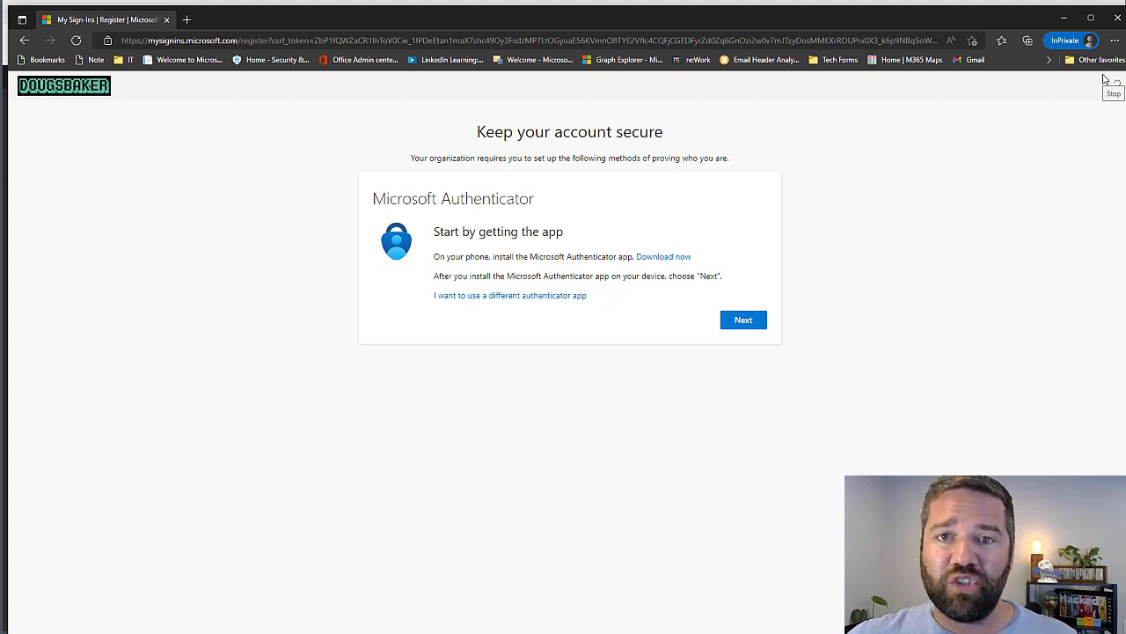
Return to the Azure portal, search the Azure AD users for mfa and review the group memberships of MFA Enroll - SSPR.
key("alt+Tab")
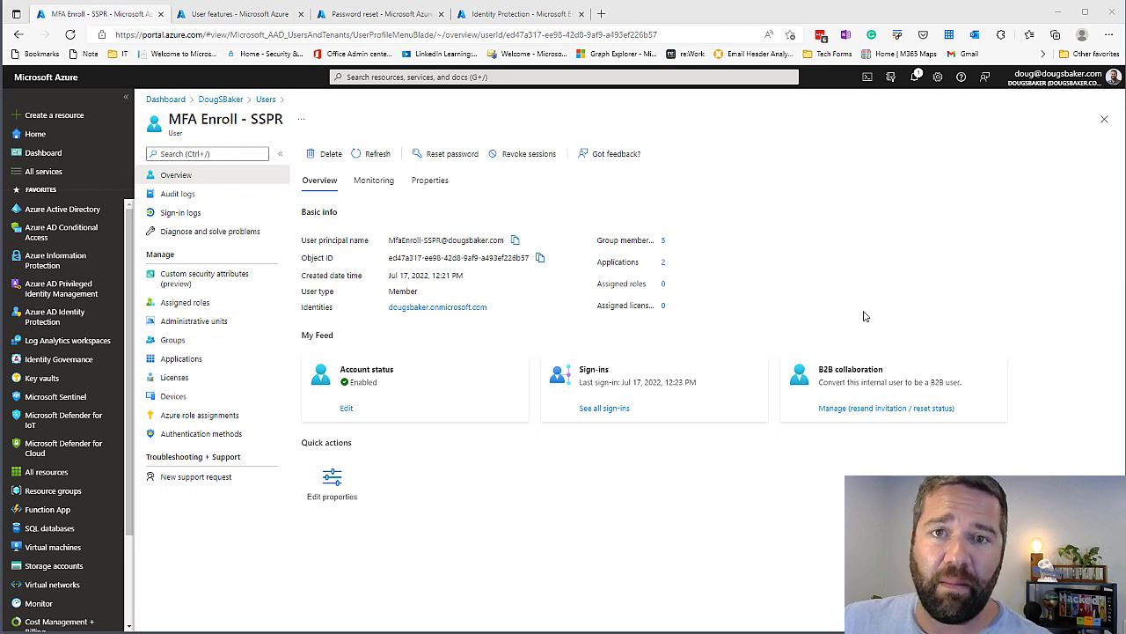
left_click(221, 99)
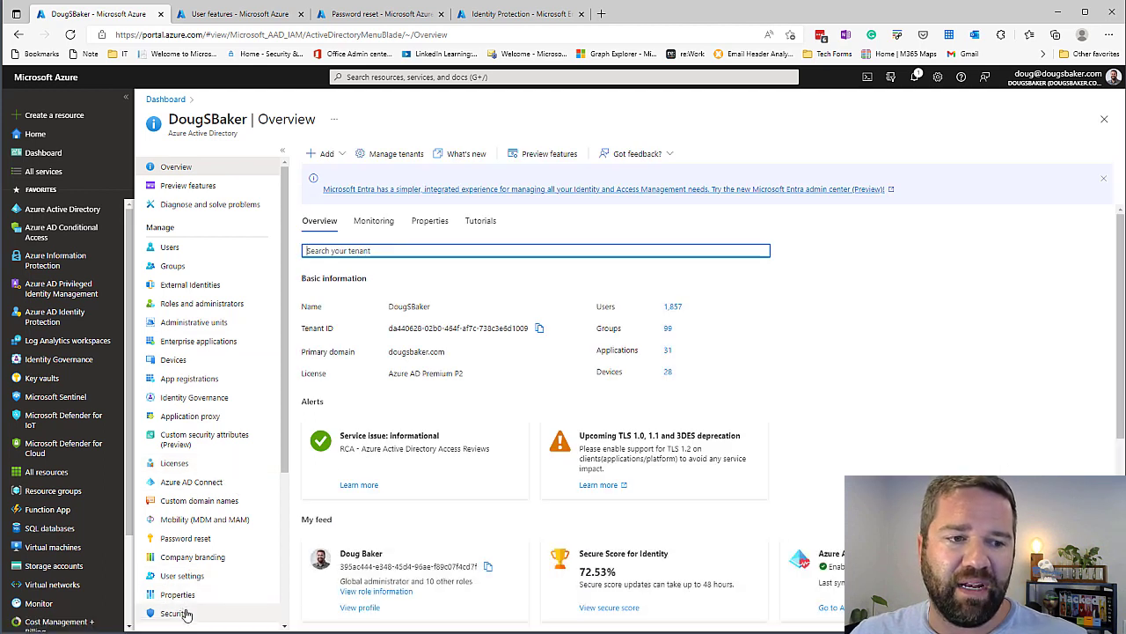
left_click(173, 246)
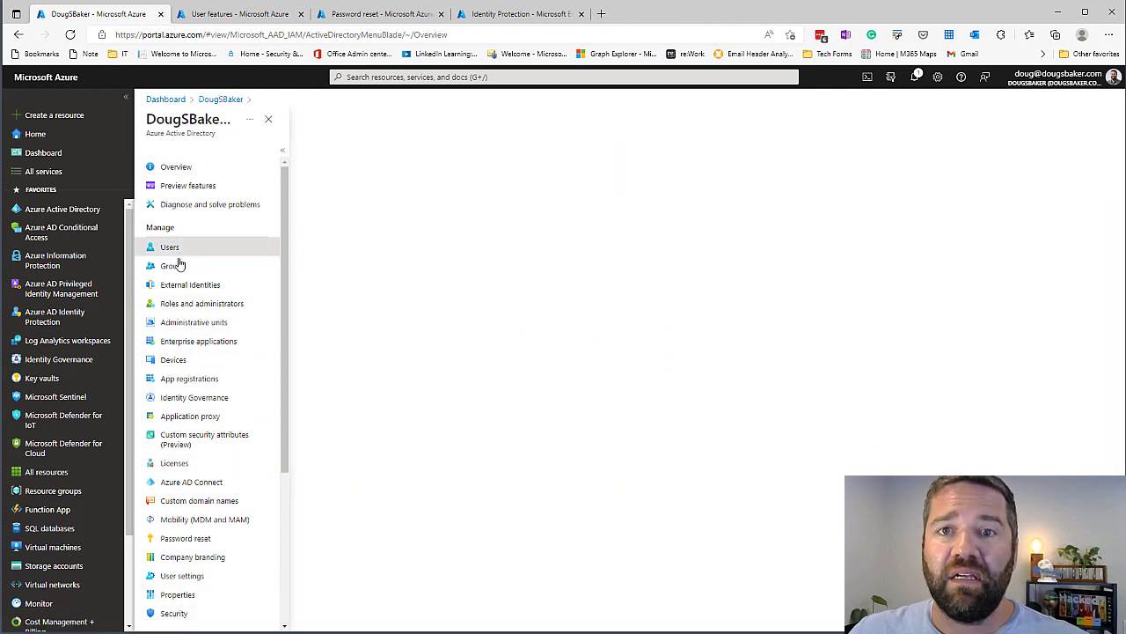
left_click(340, 214)
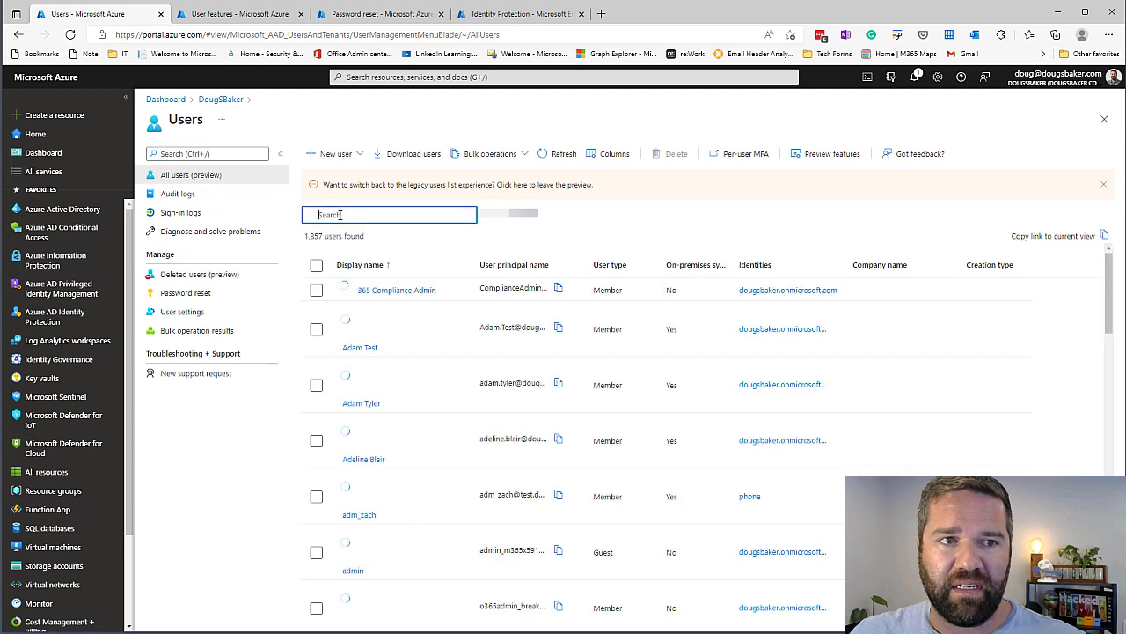
type("mfa")
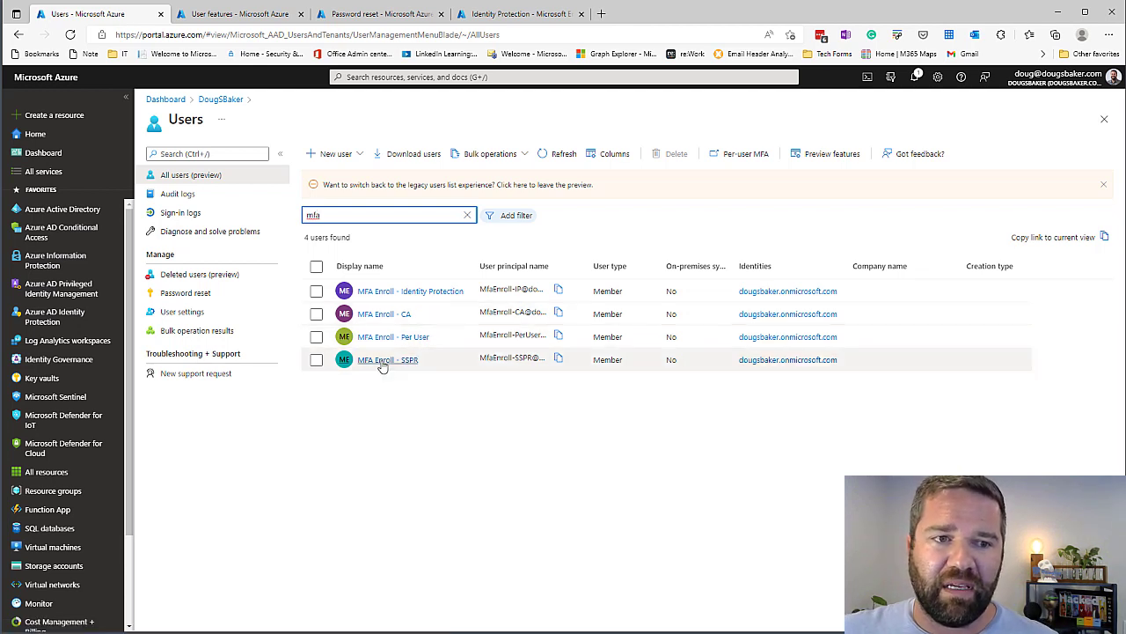
left_click(384, 360)
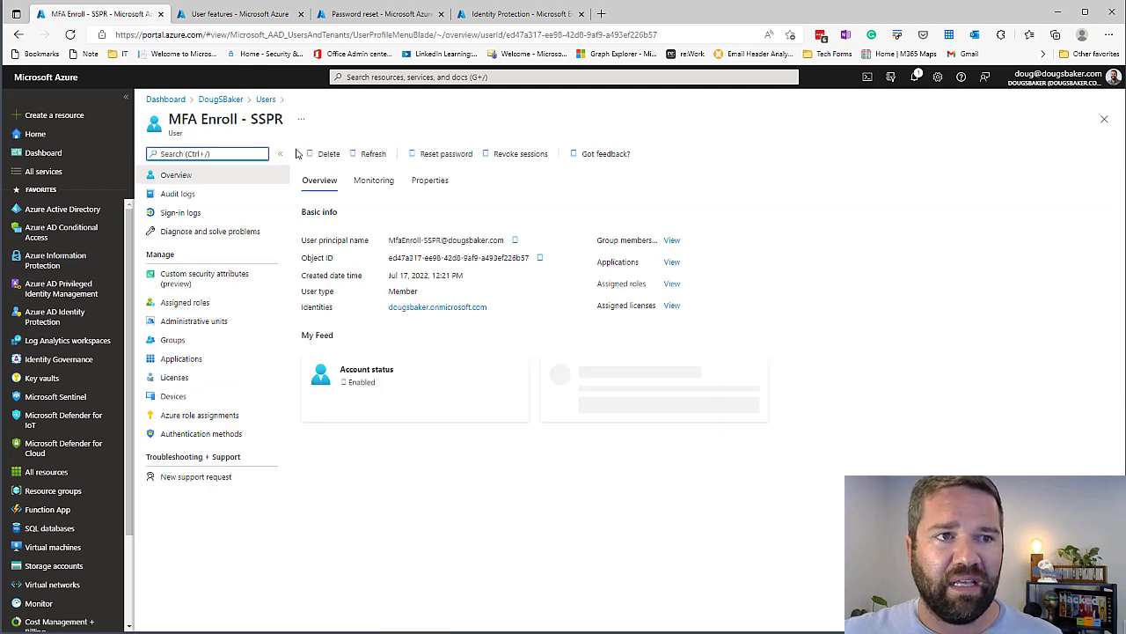
left_click(176, 341)
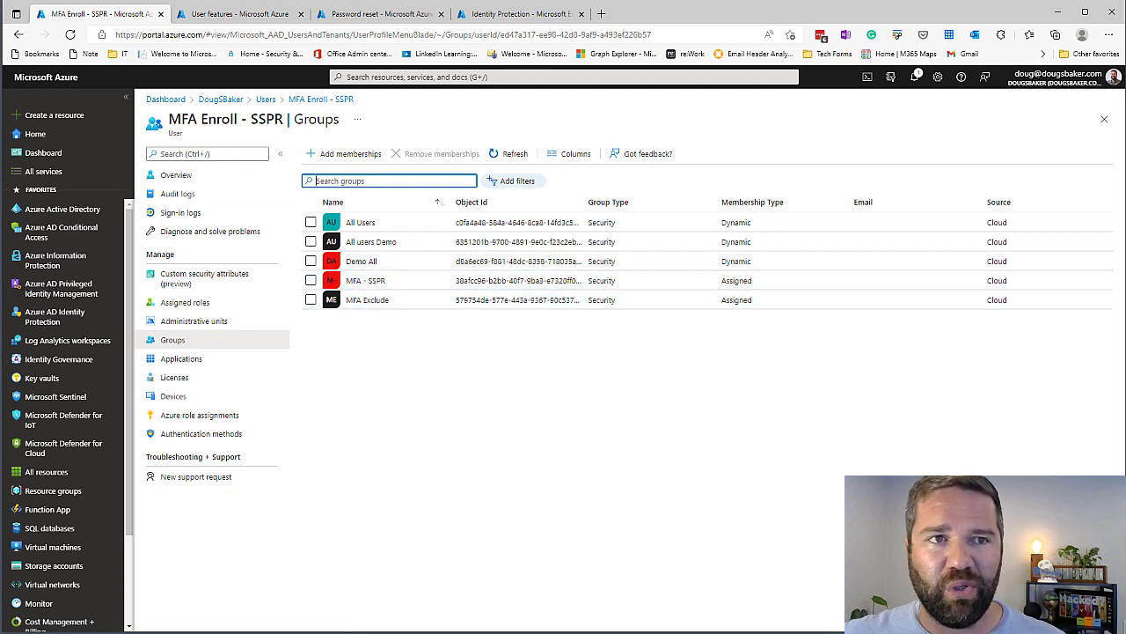
Check which group self-service password reset is enabled for in the tenant's password reset properties.
left_click(378, 14)
left_click(221, 100)
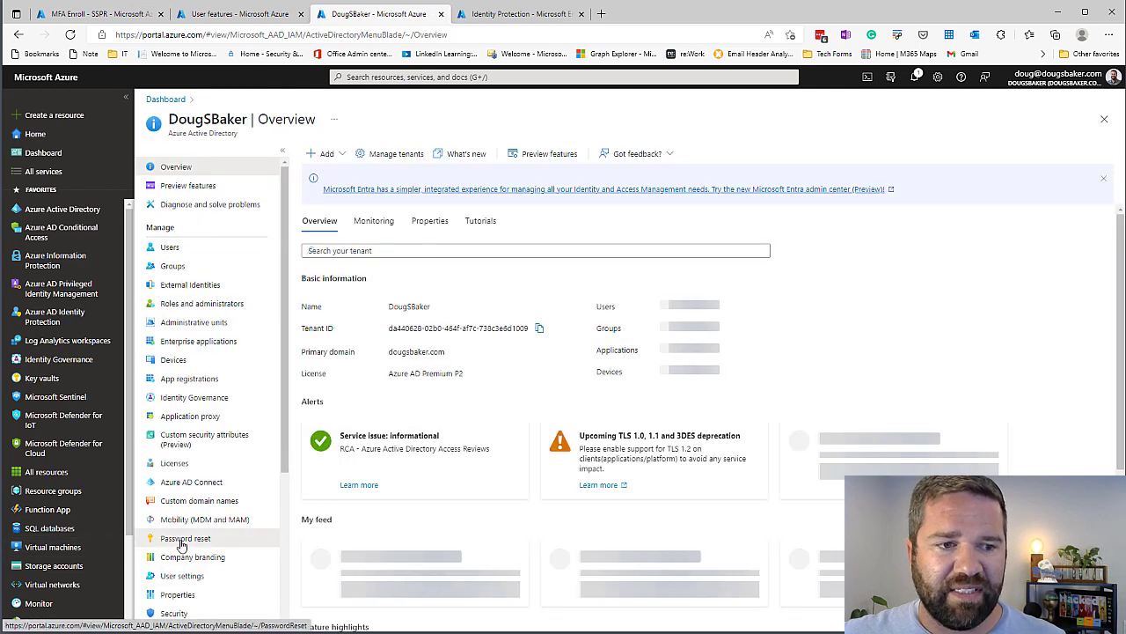
left_click(183, 541)
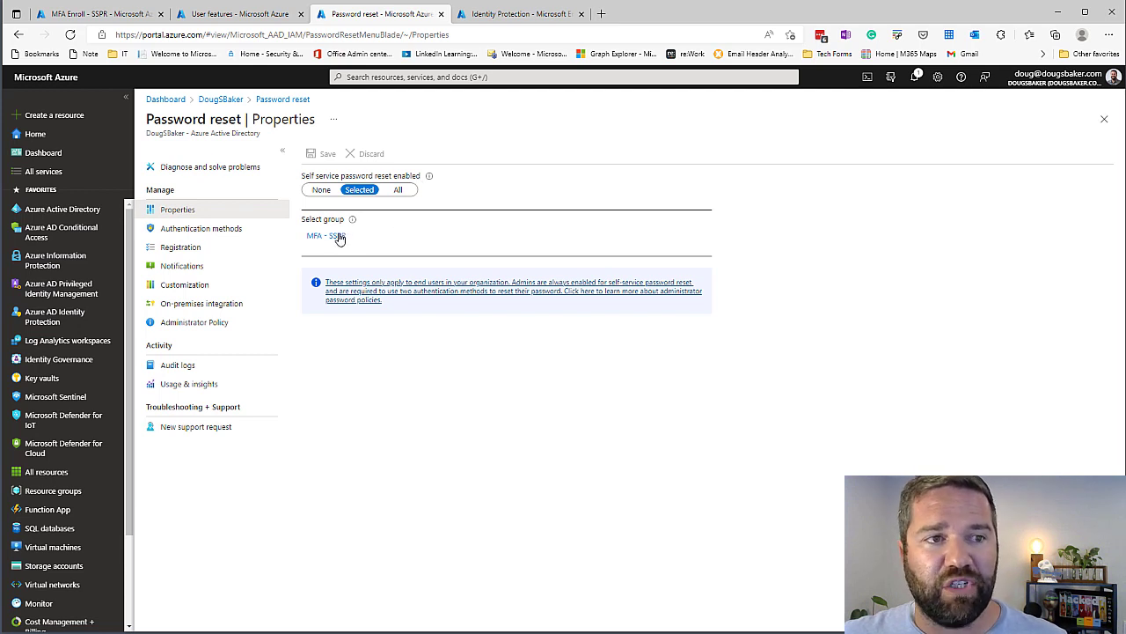
Allow Mobile app code and disallow Email as password reset authentication methods, and save the policy.
left_click(221, 231)
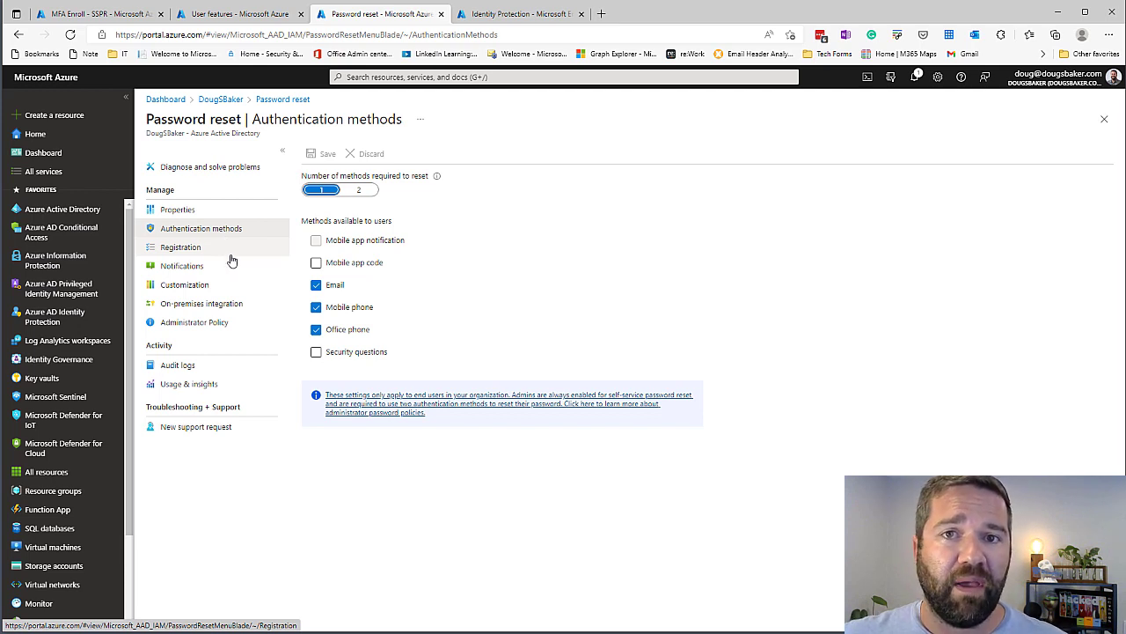
left_click(322, 265)
left_click(317, 361)
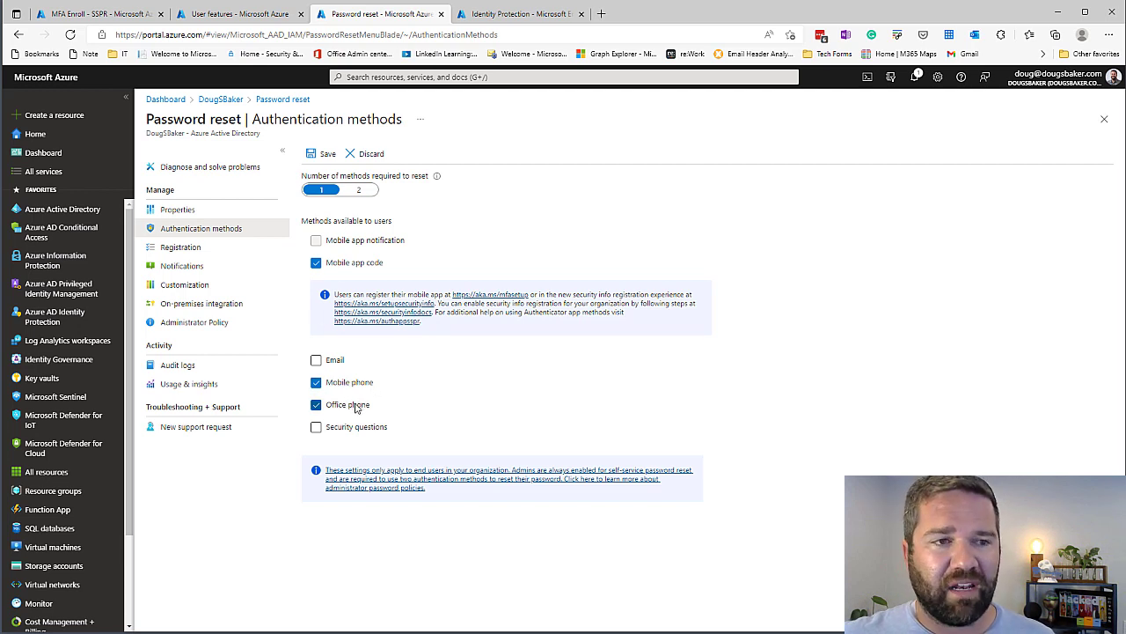
left_click(324, 154)
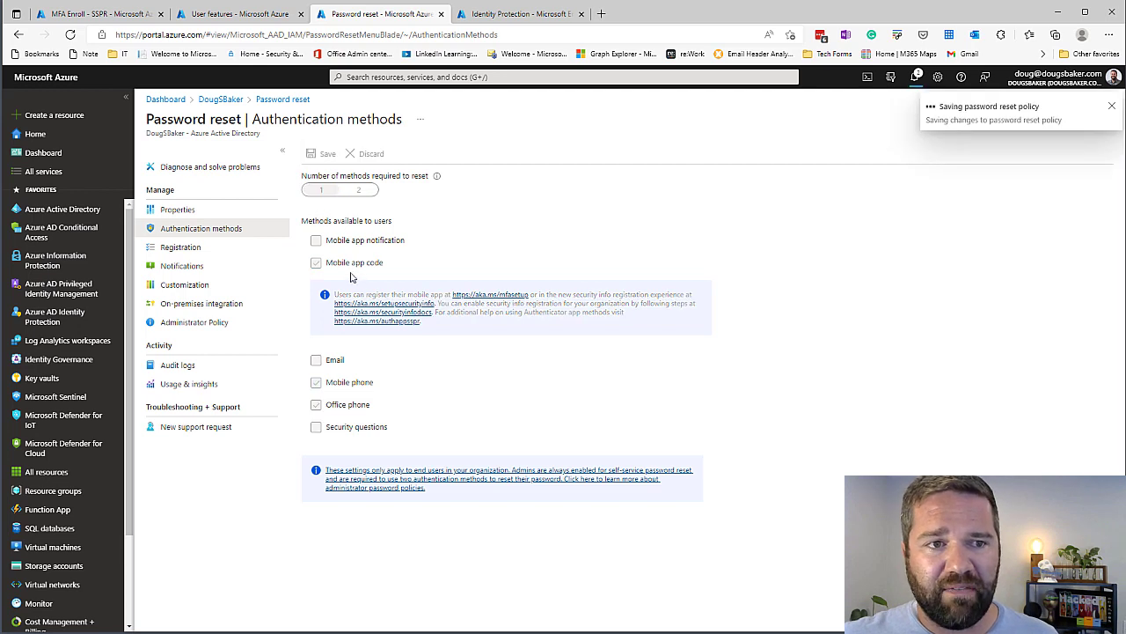
Examine the password reset registration requirement by trying No and restoring Yes, and look at the notification settings.
left_click(199, 247)
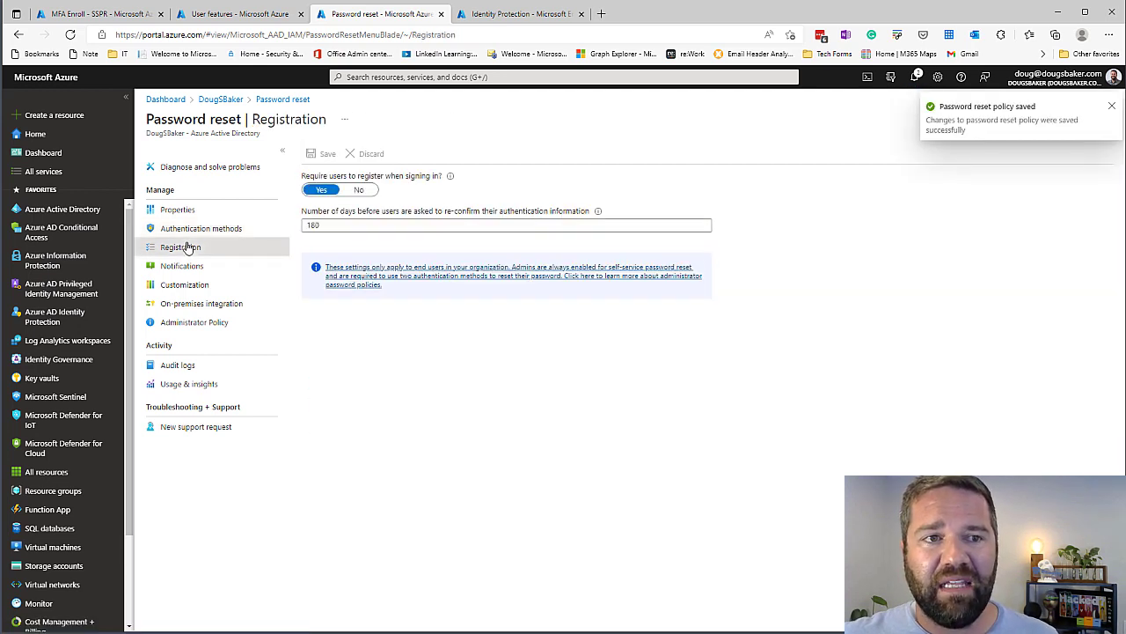
left_click(353, 191)
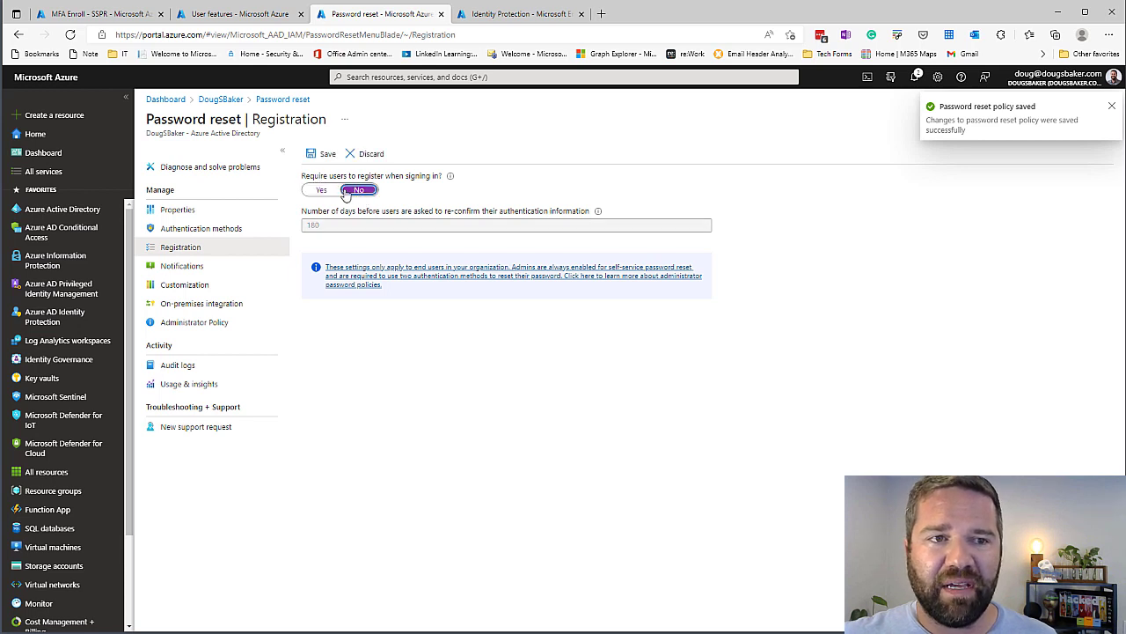
left_click(315, 193)
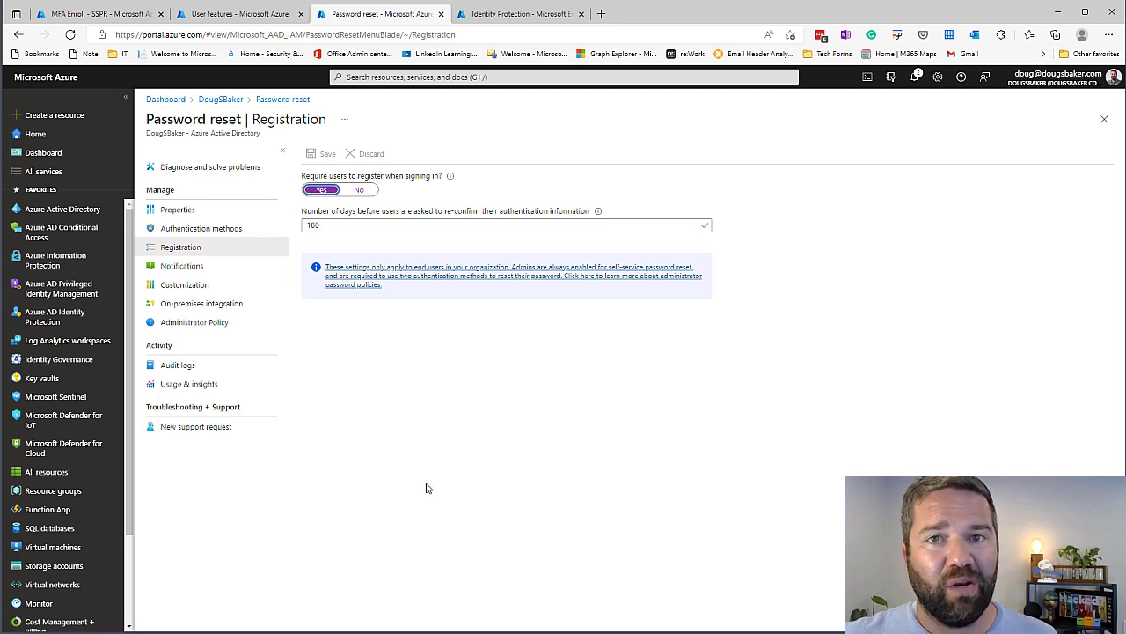
left_click(195, 267)
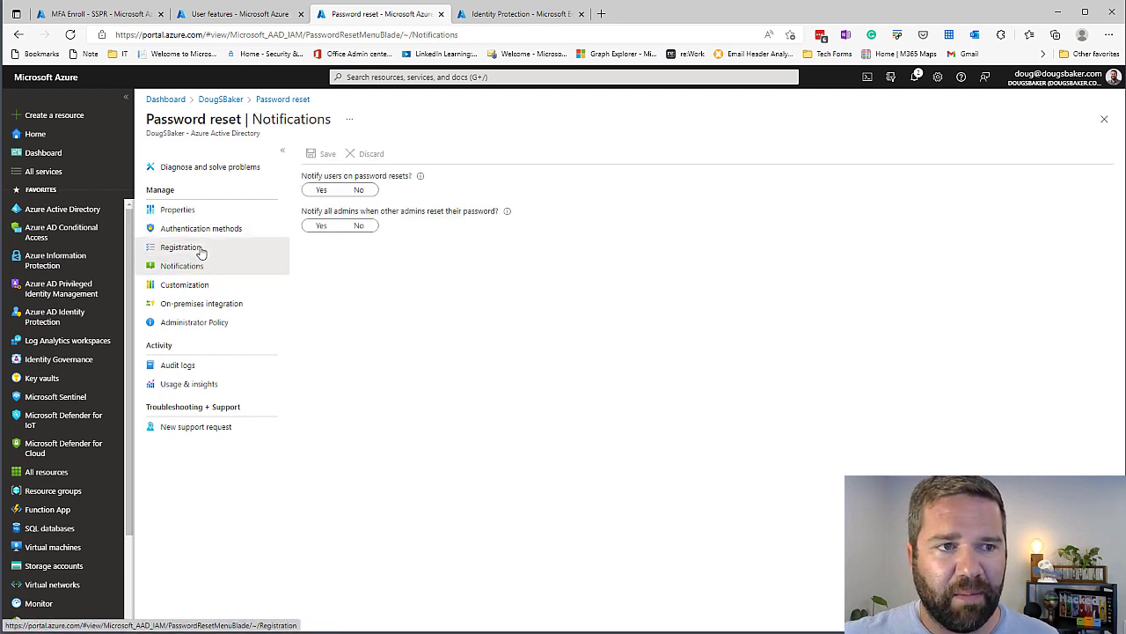
left_click(202, 247)
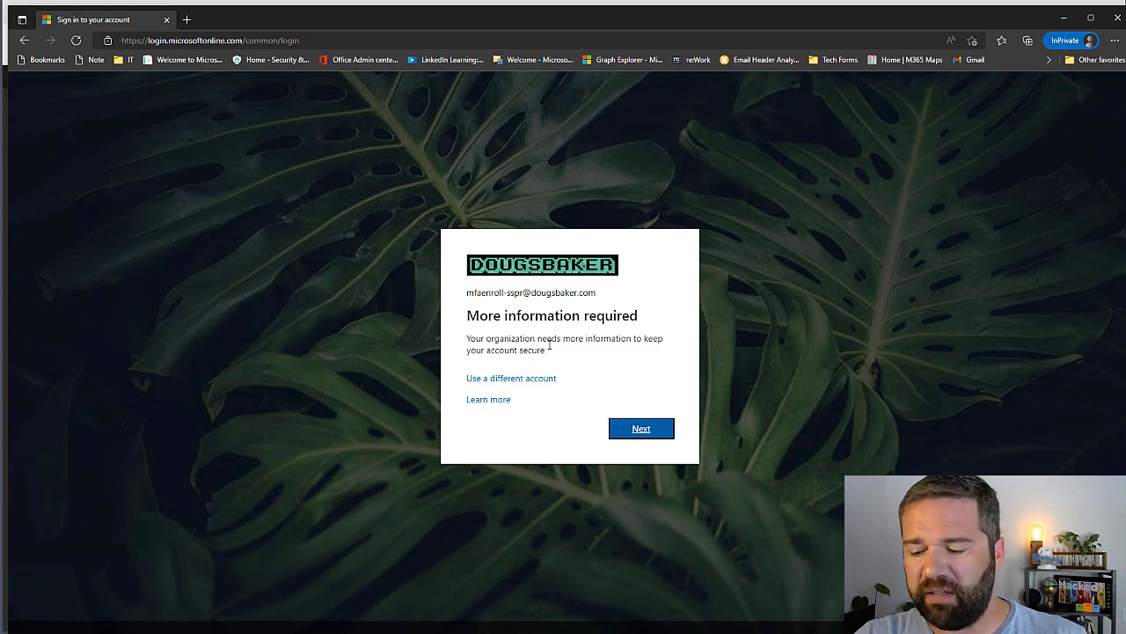
Continue past the More information required page for the SSPR test user in the InPrivate window.
key("Return")
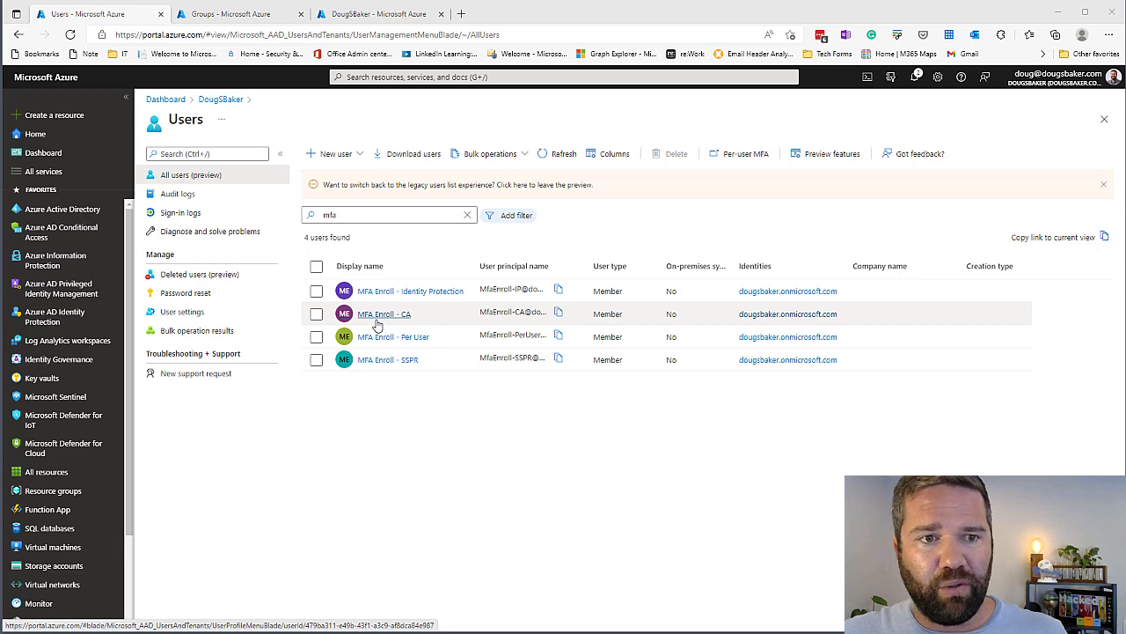
Review the group memberships of the user MFA Enroll - CA in the Azure portal.
left_click(376, 323)
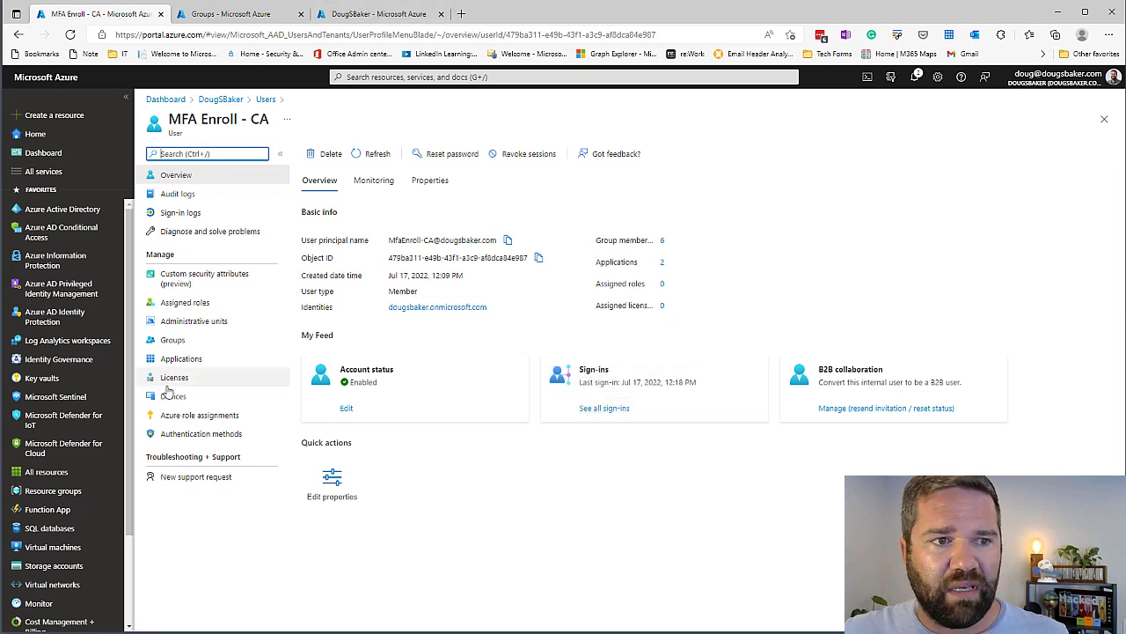
left_click(175, 341)
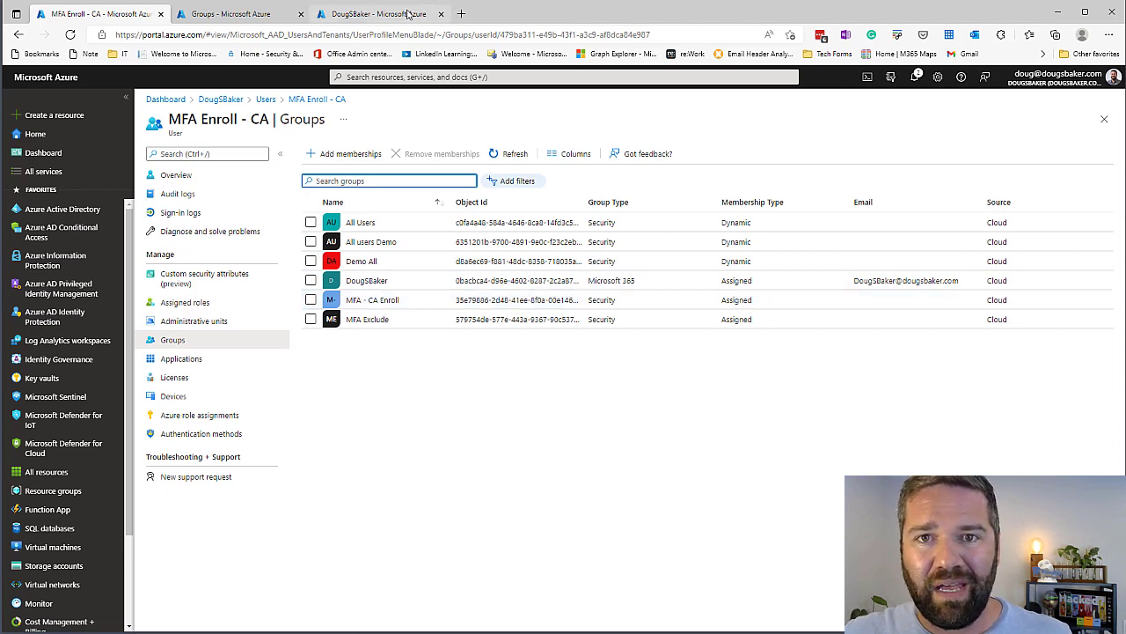
Start a new Conditional Access policy in the tenant's security settings and name it [MFA] CA - Enroll TEST.
left_click(407, 14)
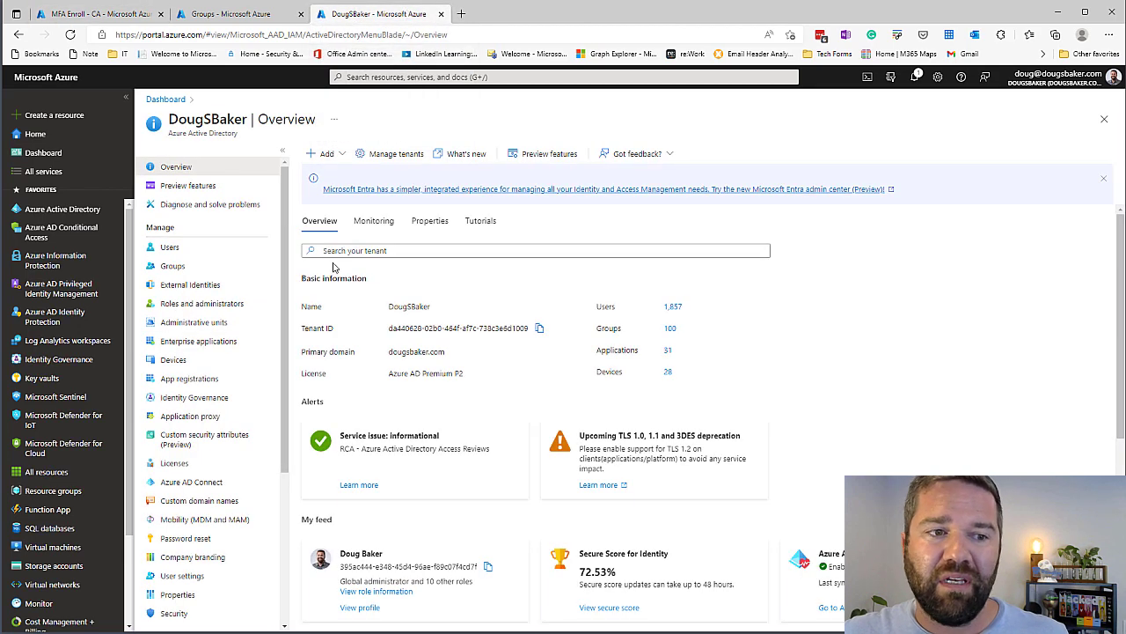
left_click(160, 612)
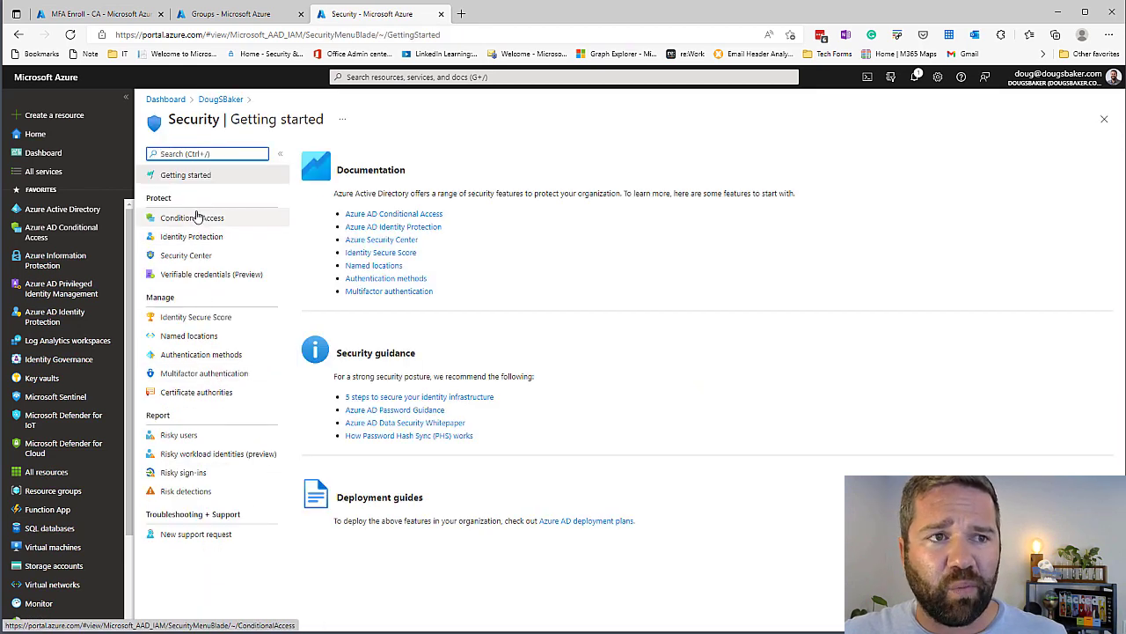
left_click(215, 218)
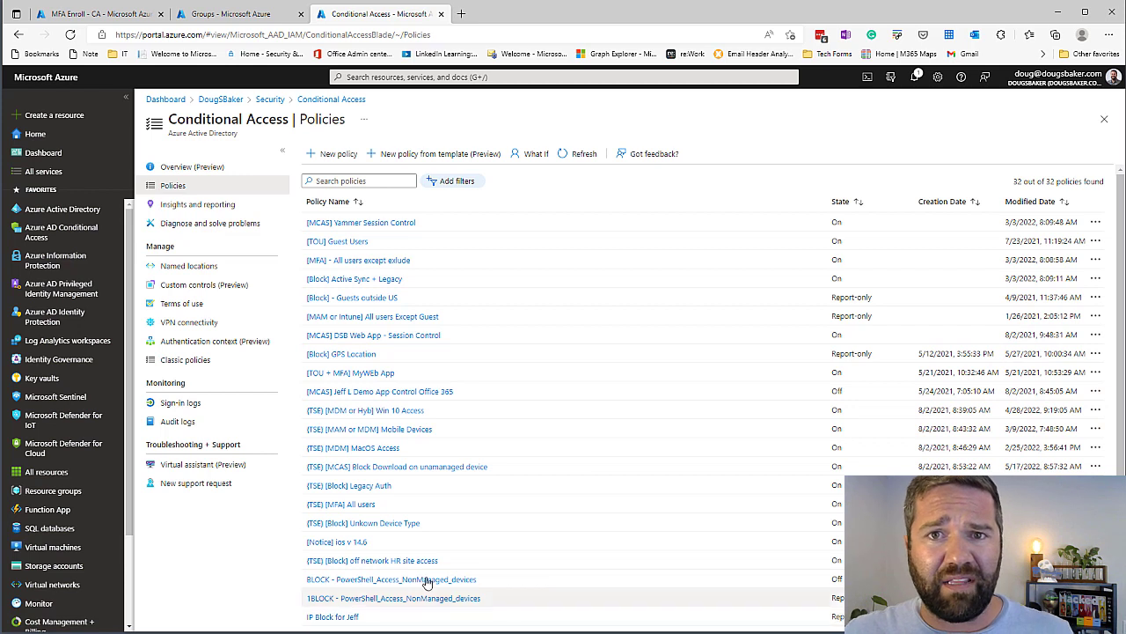
left_click(350, 155)
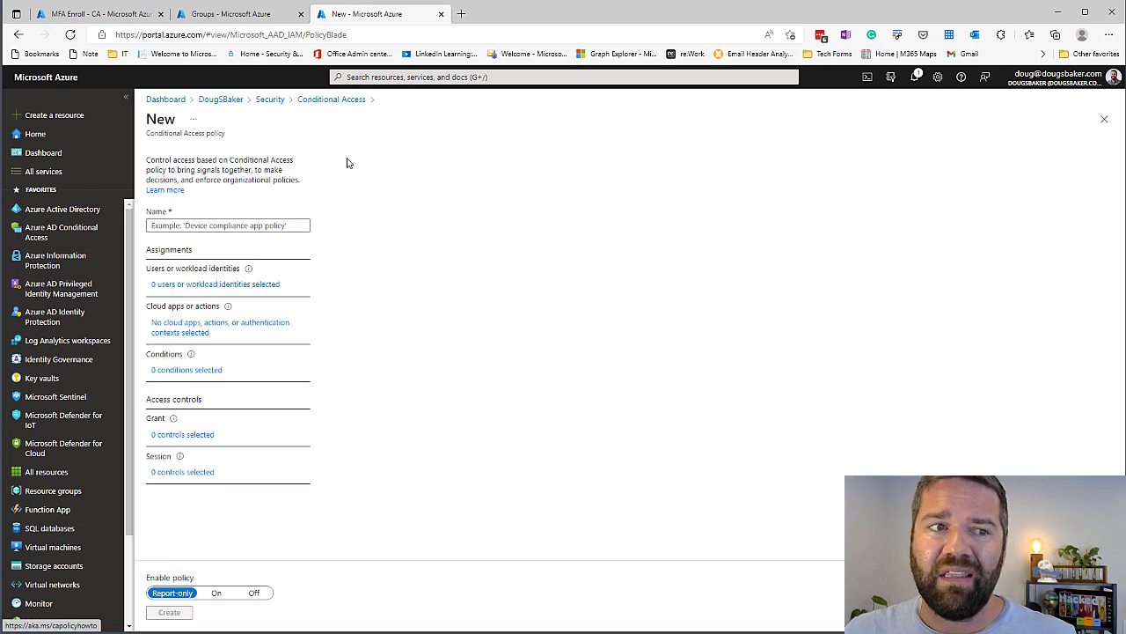
type("[MFA] CA")
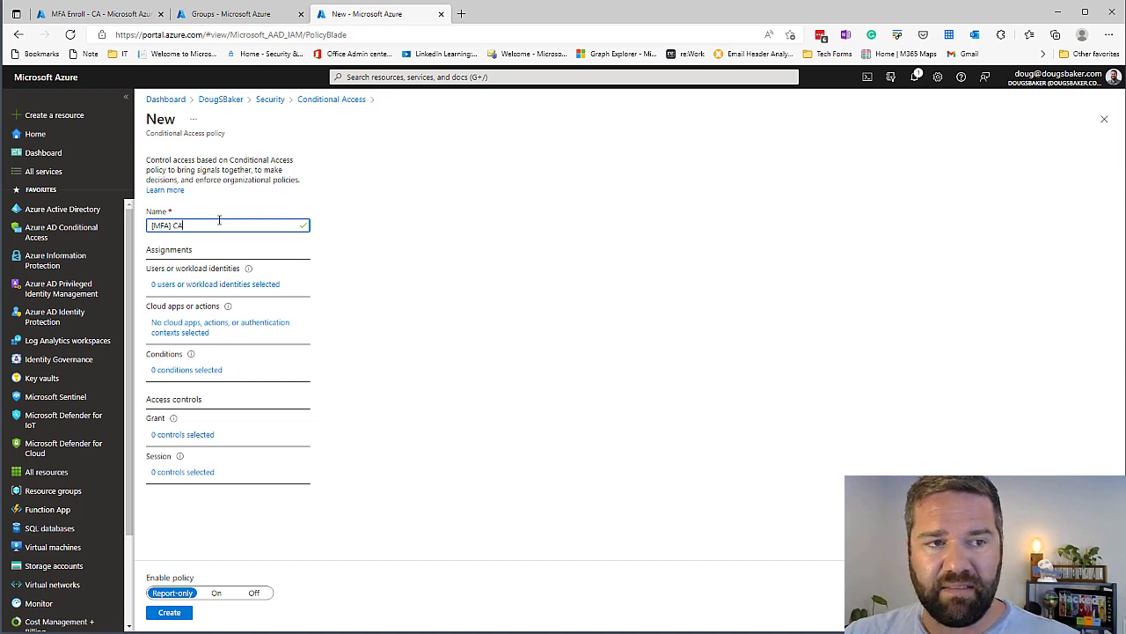
type("- Enrol")
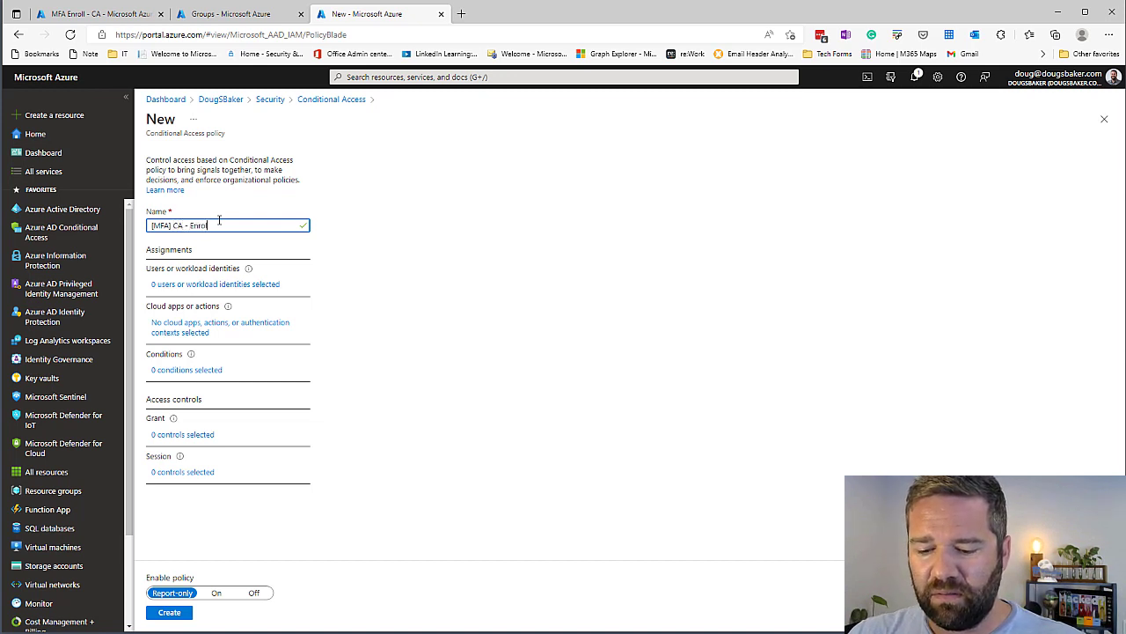
type("l Te")
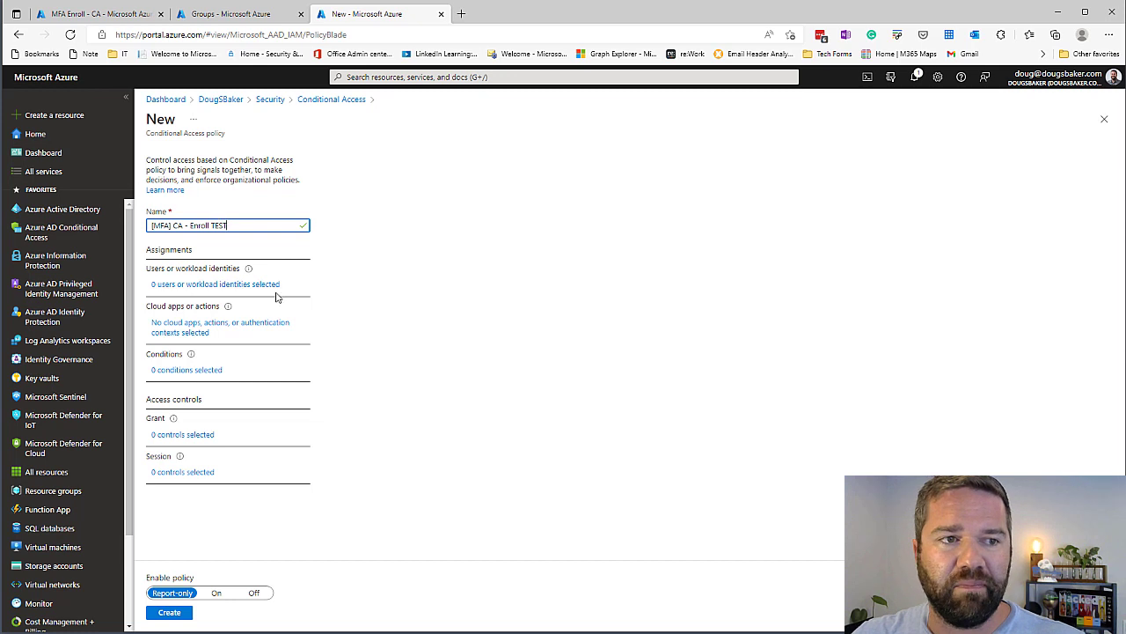
Assign the policy to selected users and groups, including only the group MFA - CA Enroll.
key("Tab")
key("Return")
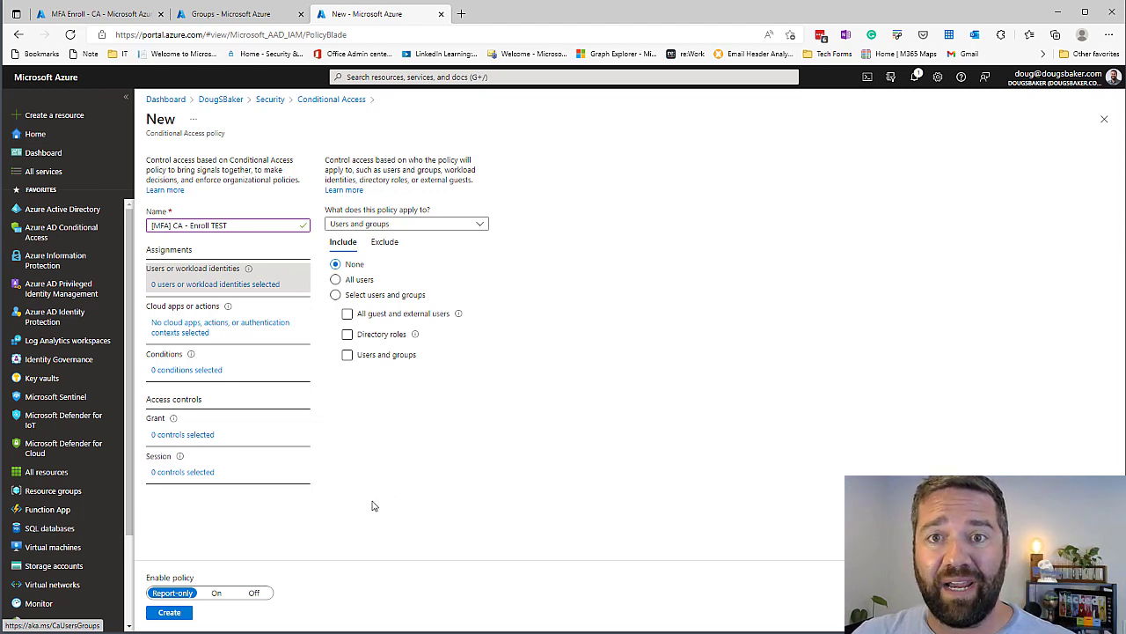
left_click(348, 294)
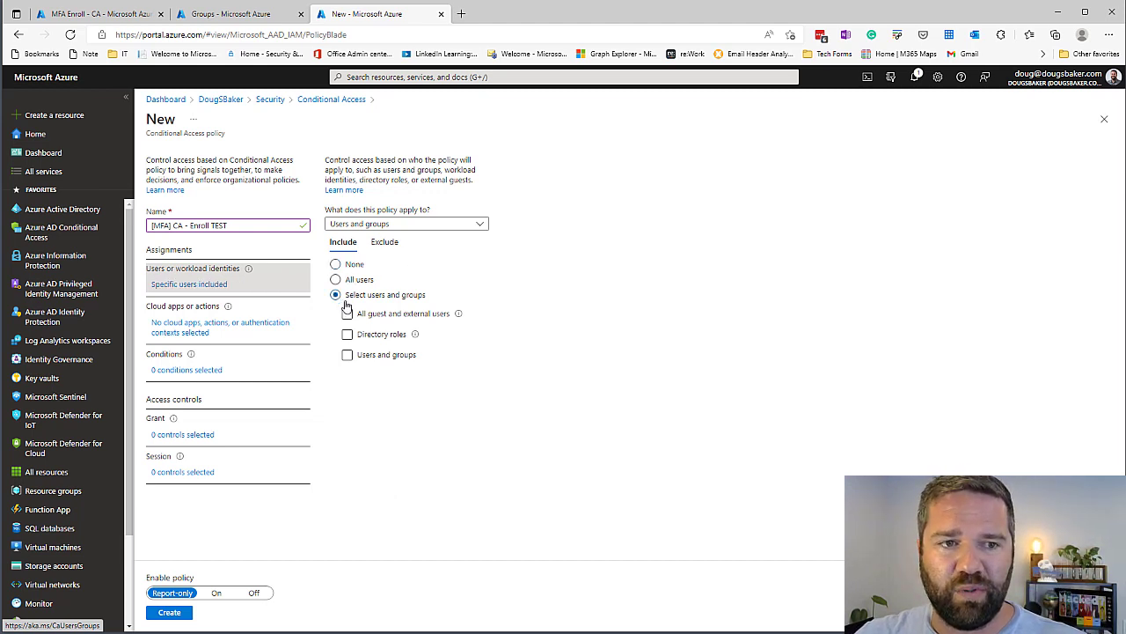
left_click(349, 356)
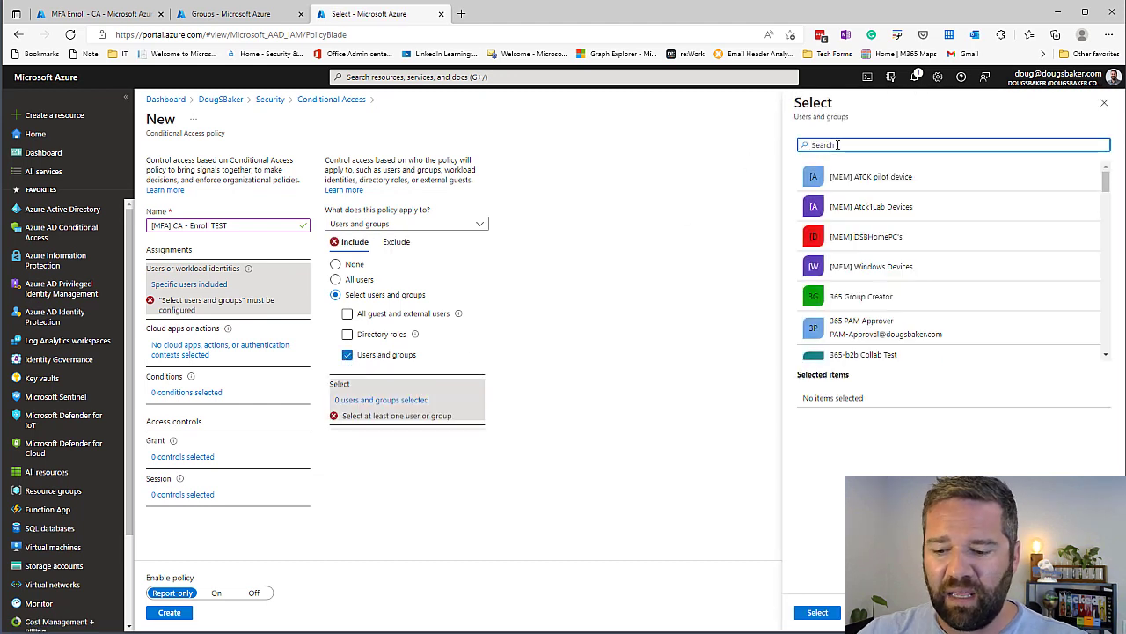
type("MFA")
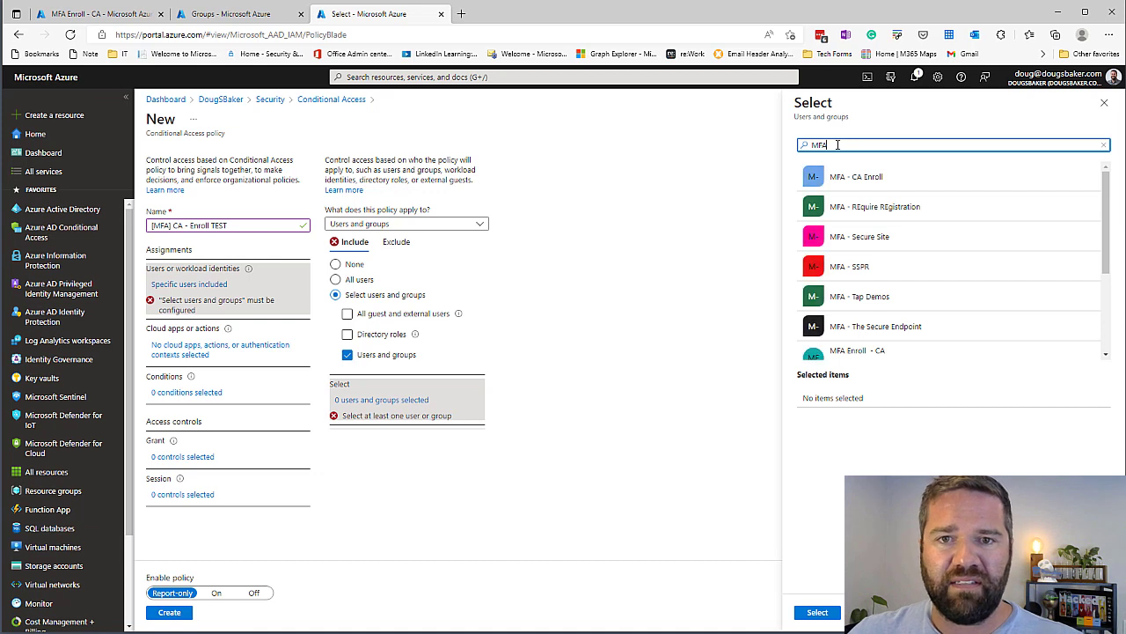
left_click(857, 176)
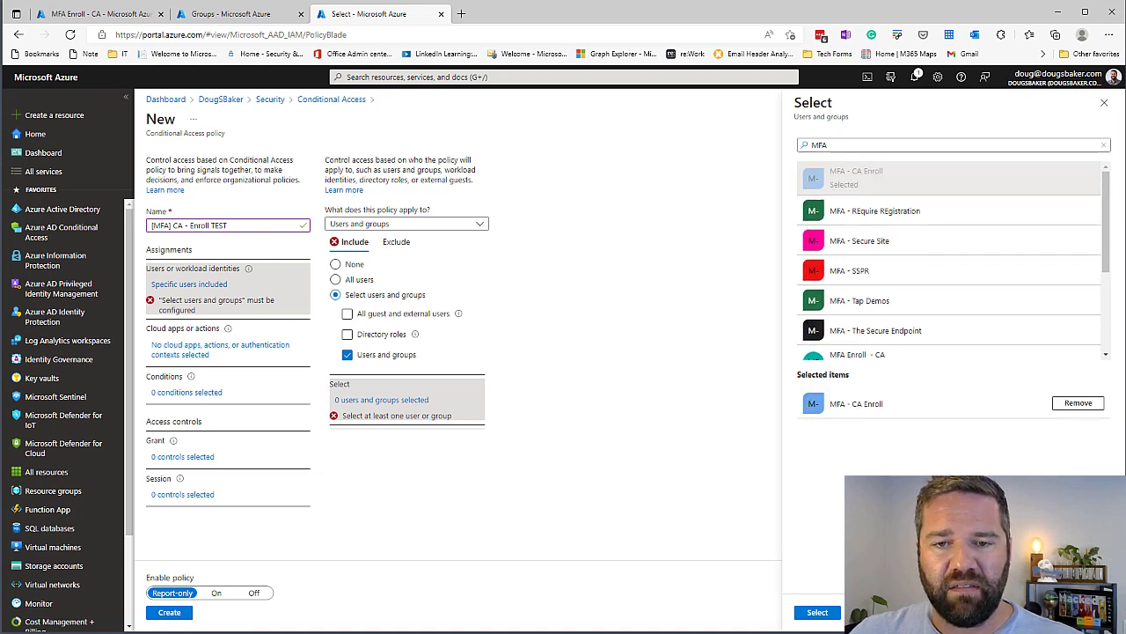
left_click(819, 612)
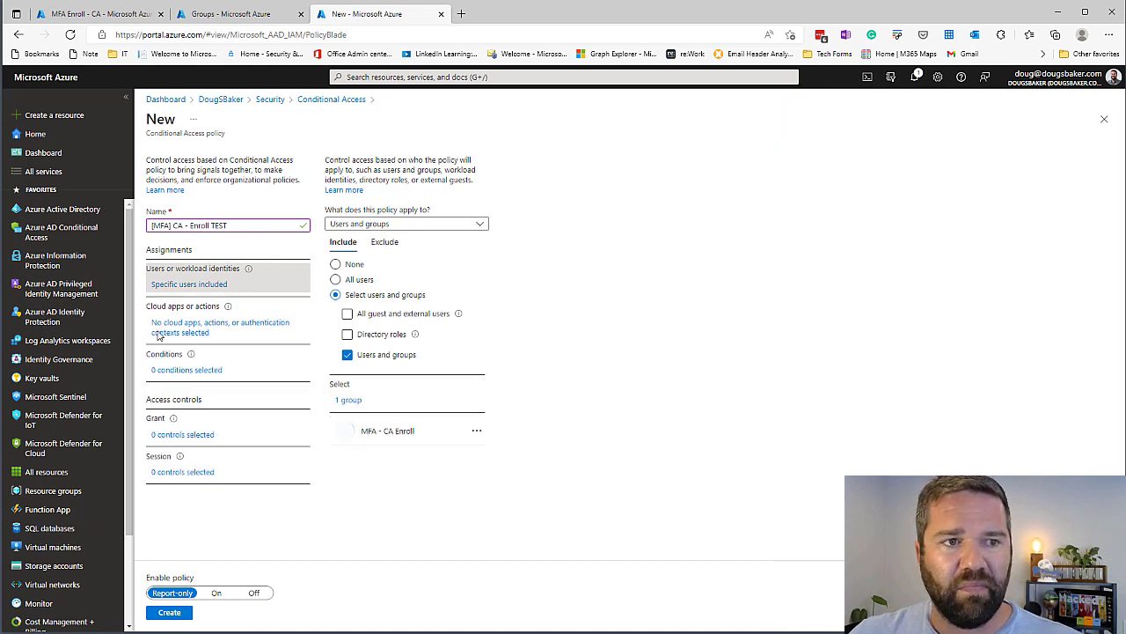
Apply the policy to all cloud apps.
left_click(198, 331)
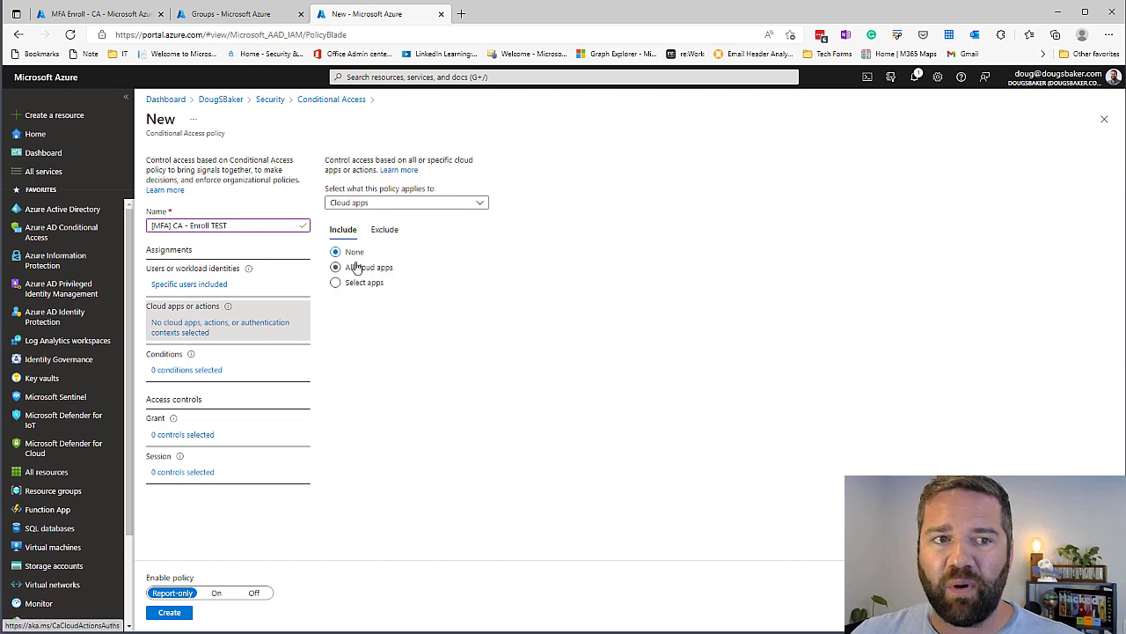
left_click(359, 269)
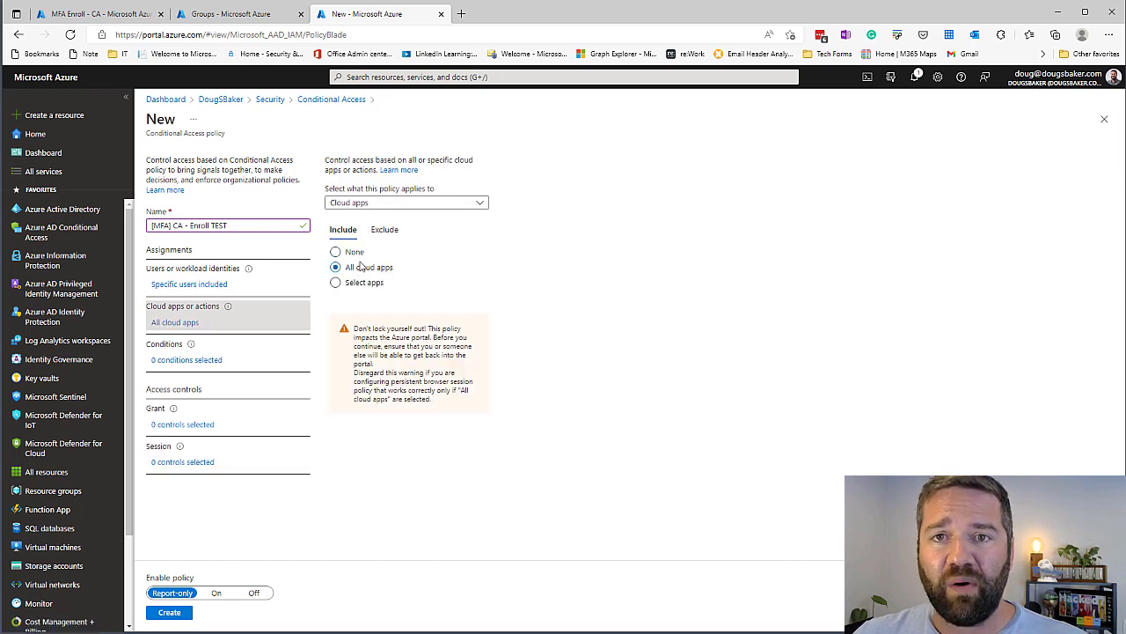
Limit the policy's cloud apps to selected apps, including only Office 365.
left_click(357, 283)
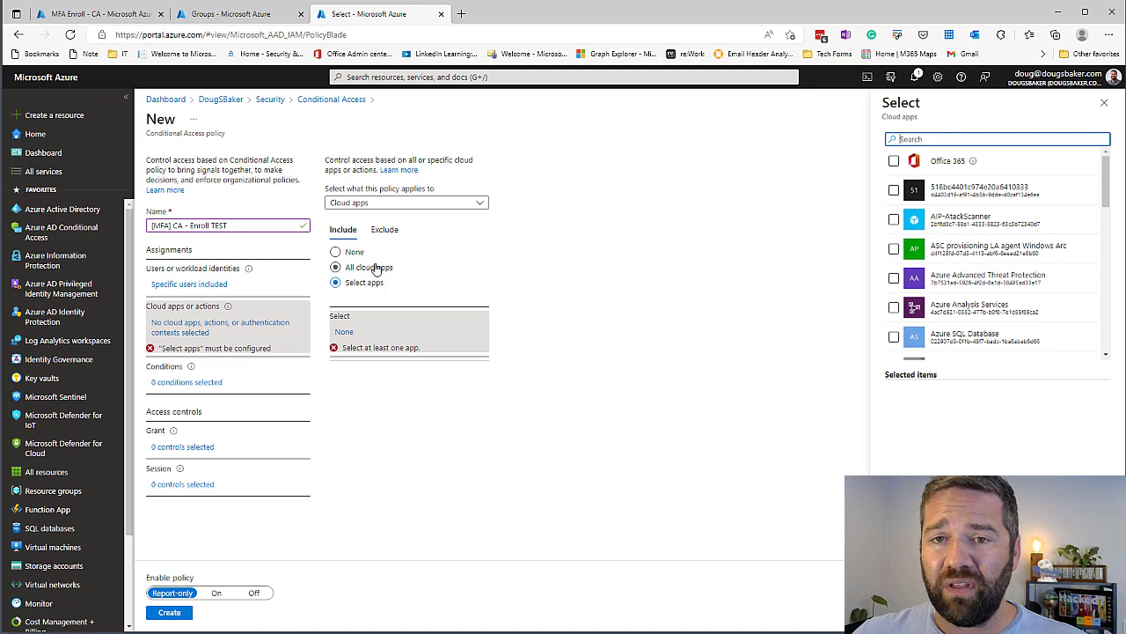
left_click(377, 268)
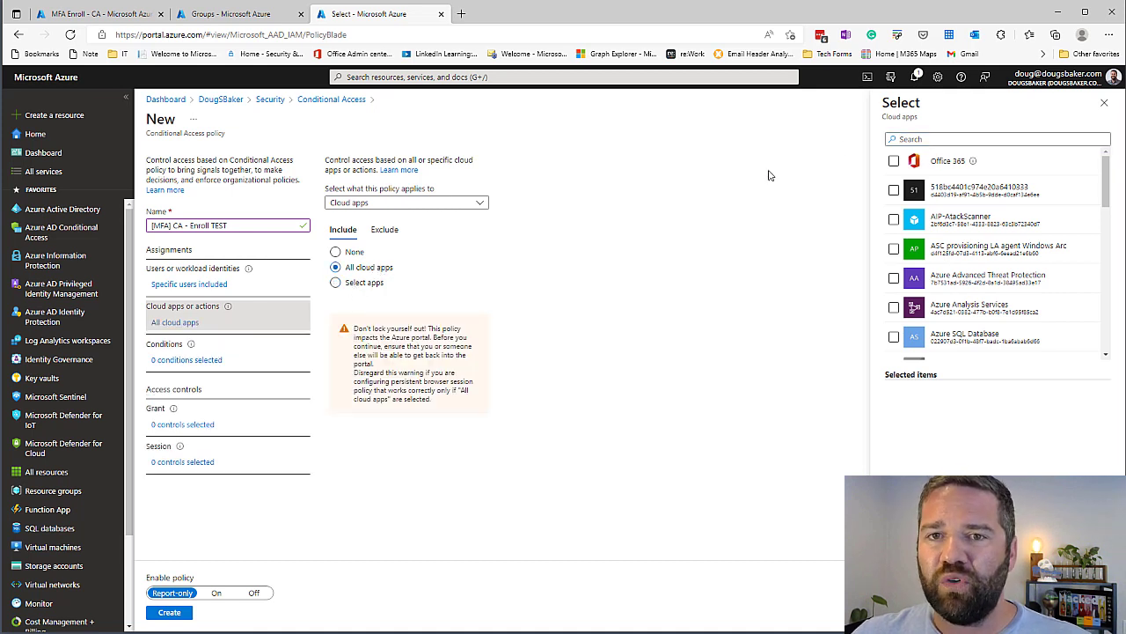
left_click(335, 283)
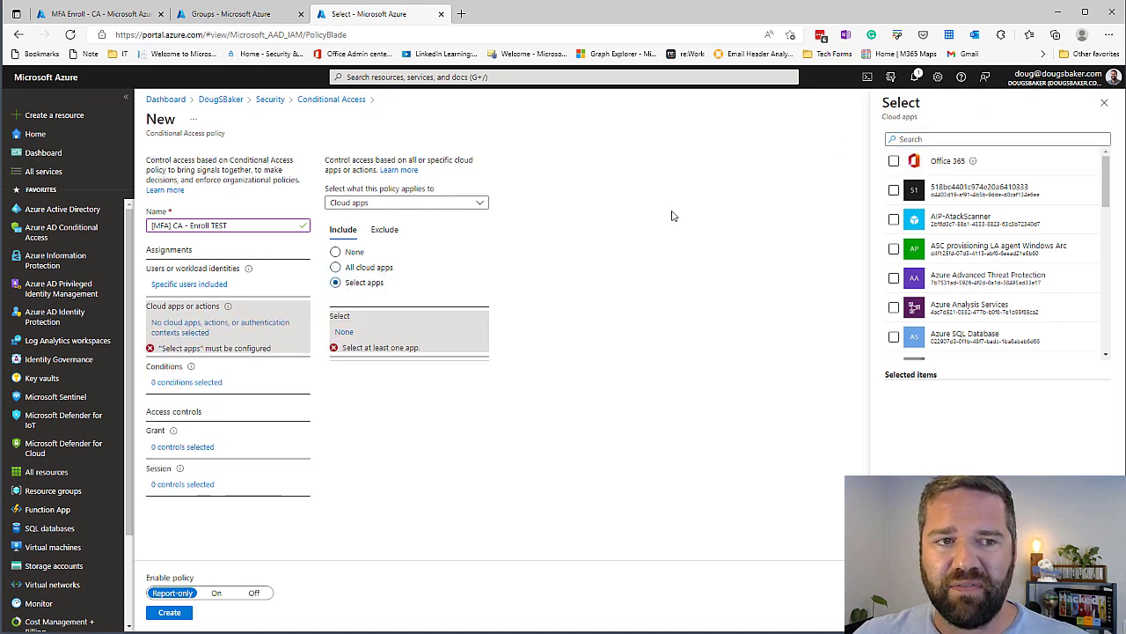
left_click(894, 162)
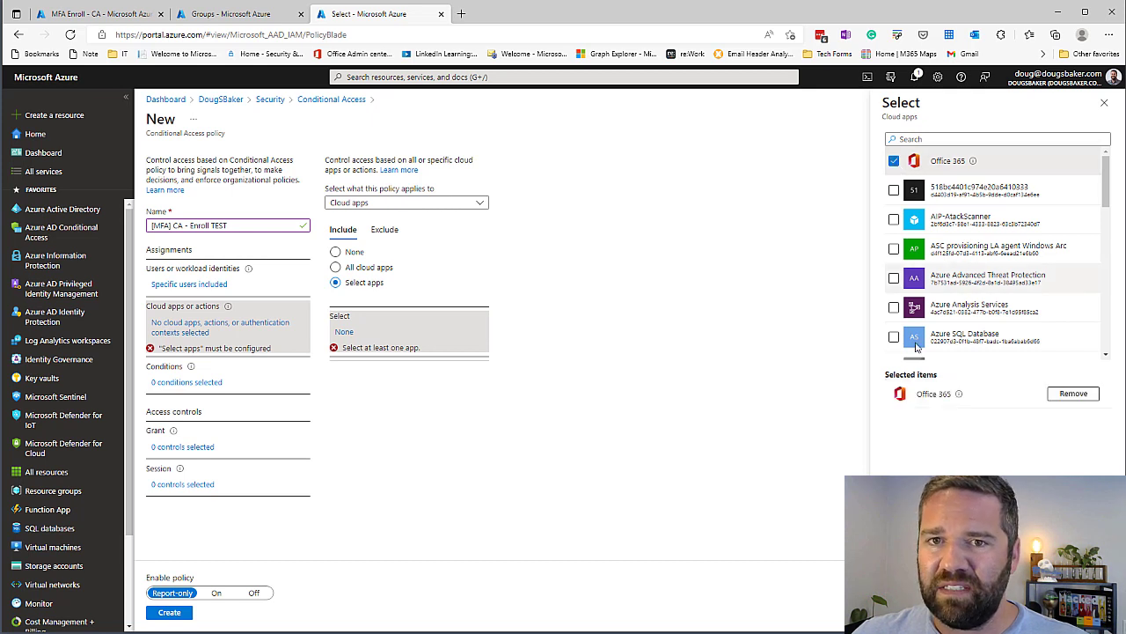
left_click(906, 614)
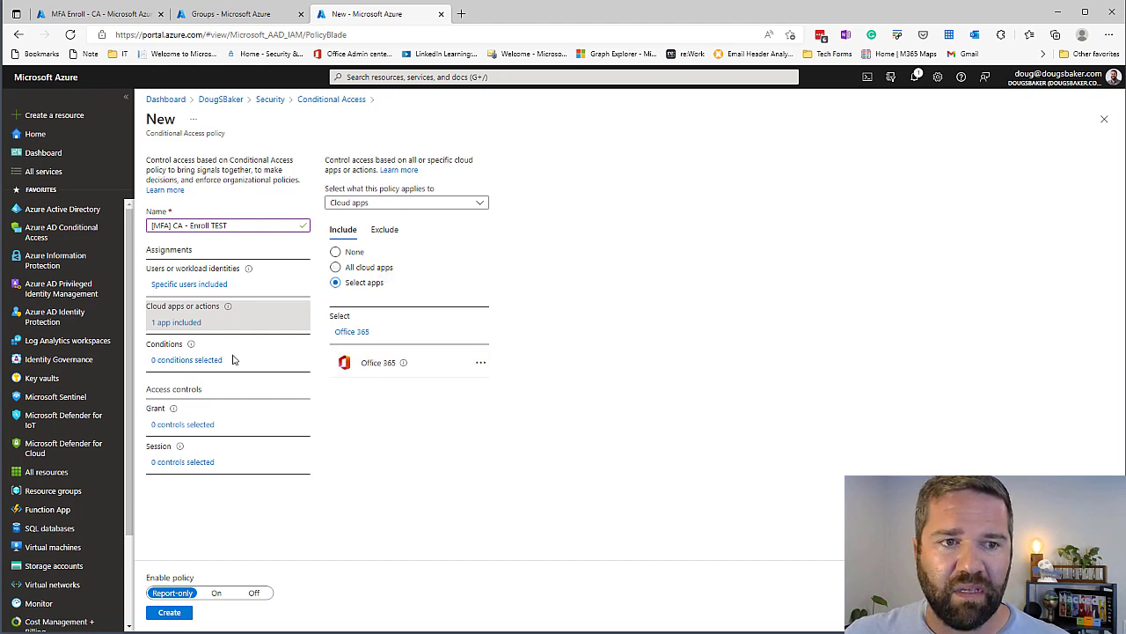
Review the policy's location condition and the named locations offered for exclusion, leaving the condition unconfigured.
left_click(218, 376)
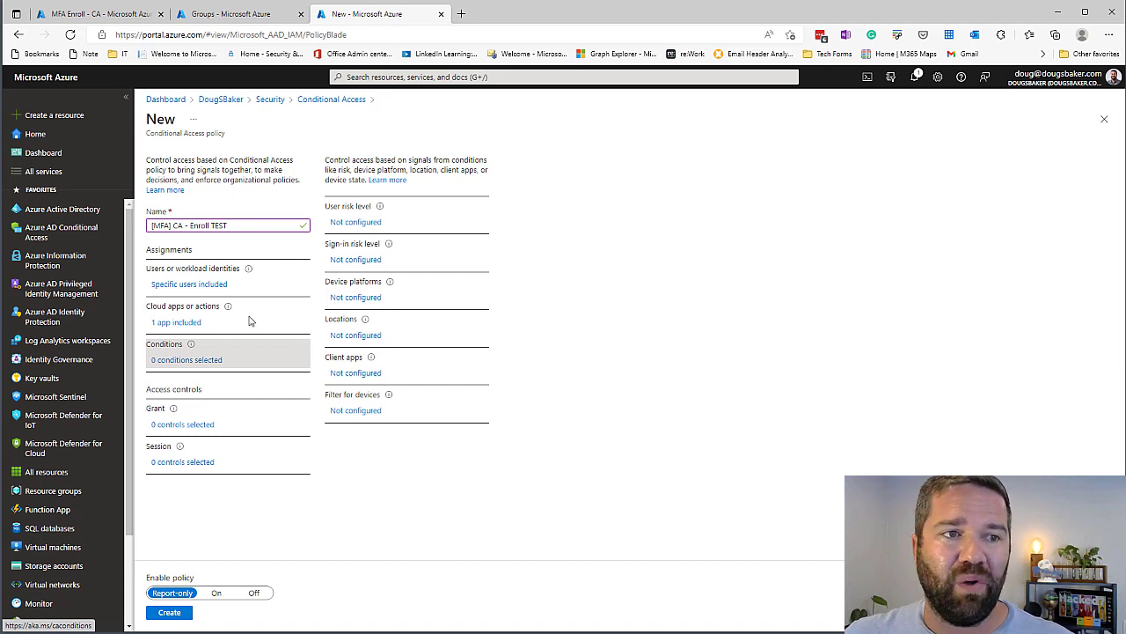
mouse_move(185, 353)
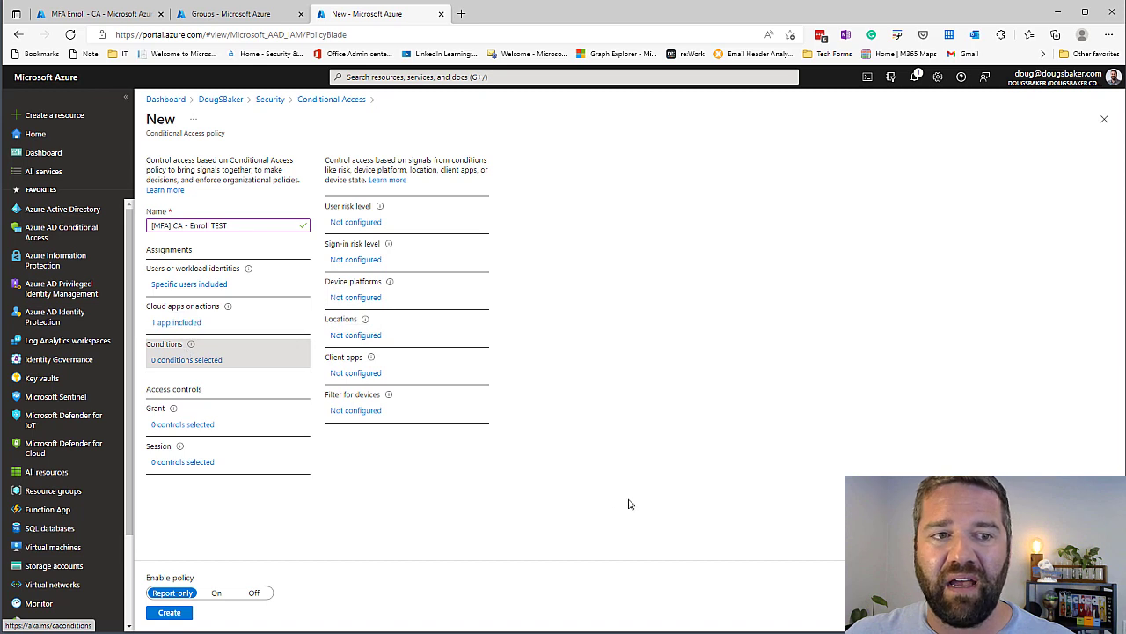
left_click(367, 338)
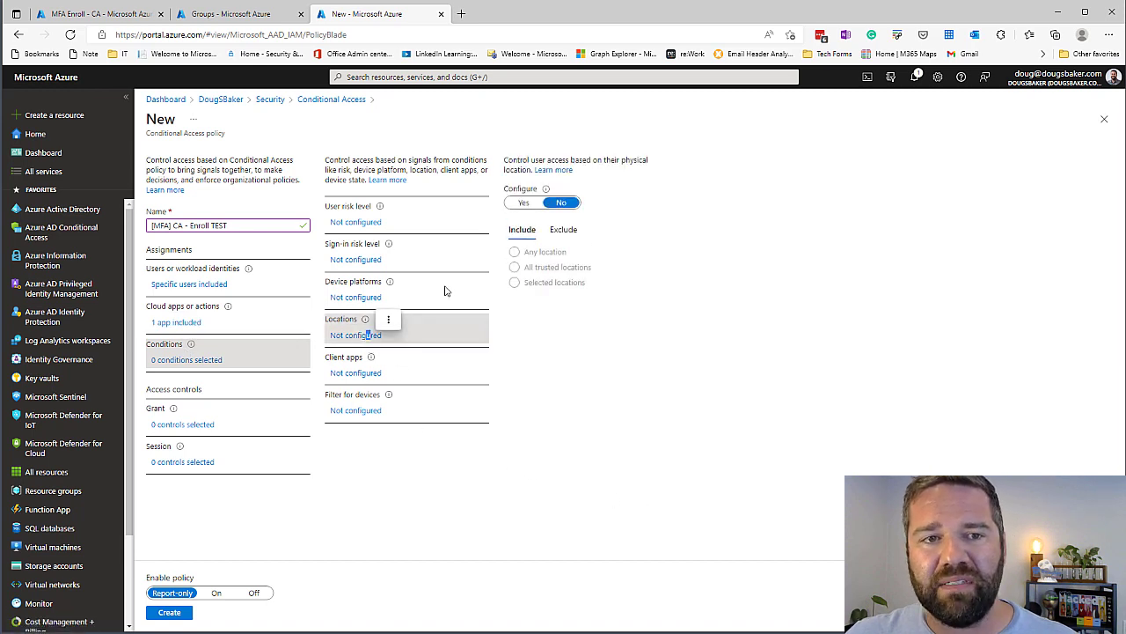
left_click(524, 203)
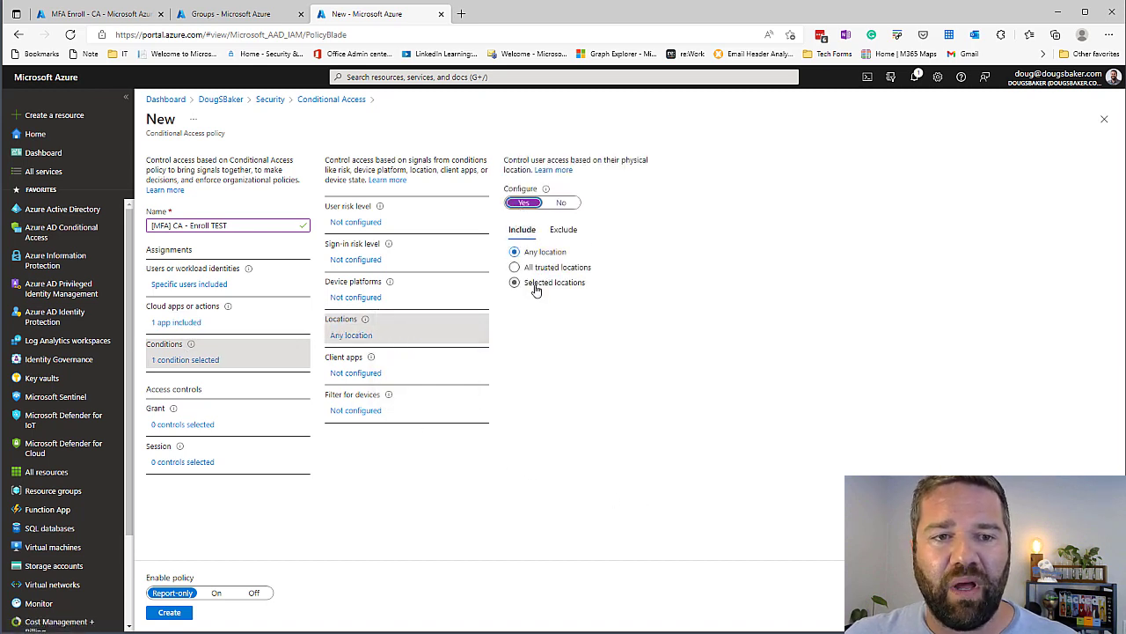
left_click(563, 230)
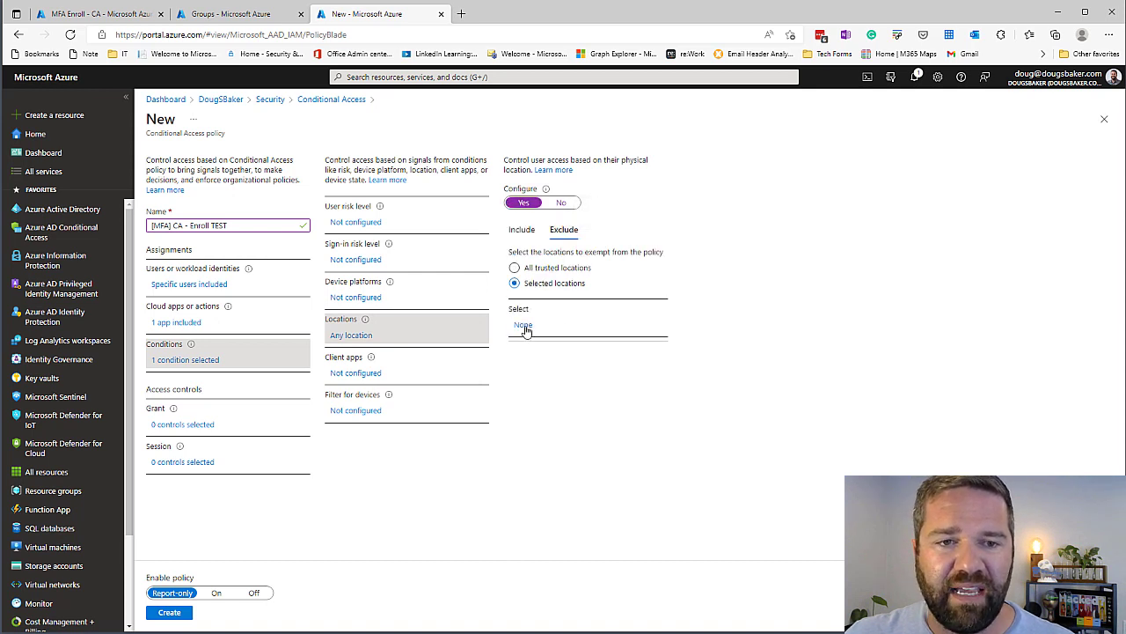
left_click(523, 326)
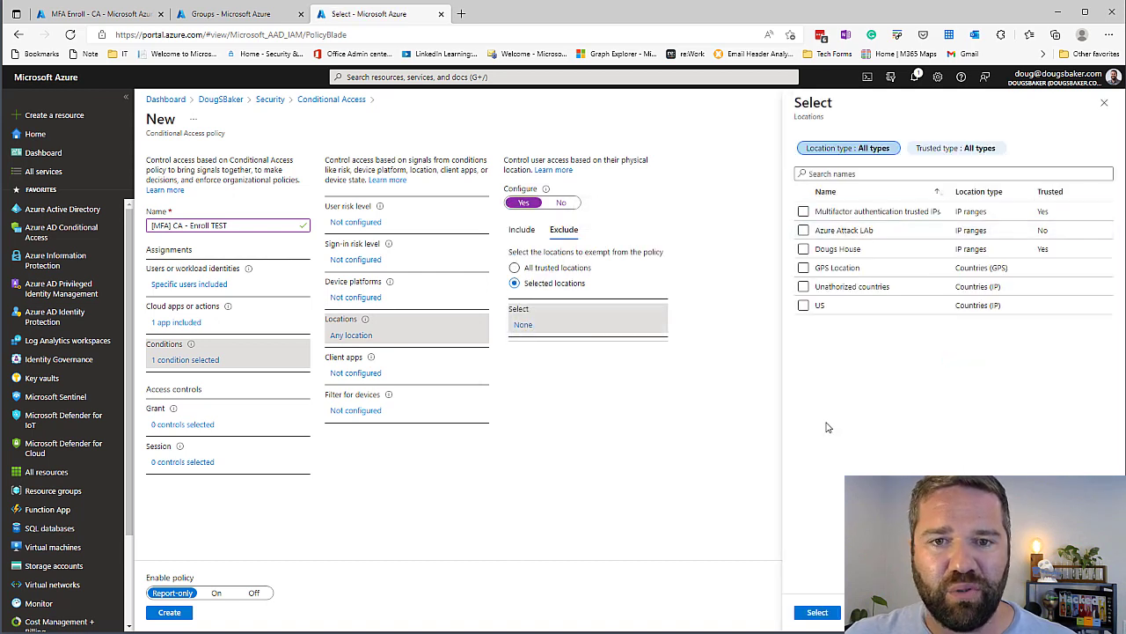
left_click(1105, 102)
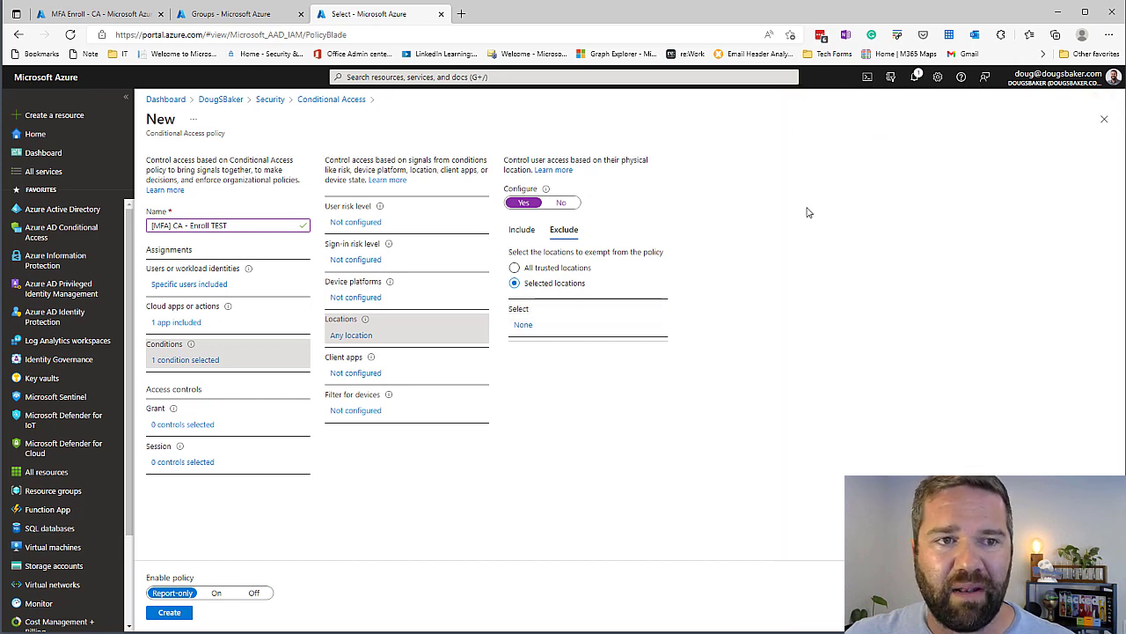
left_click(568, 203)
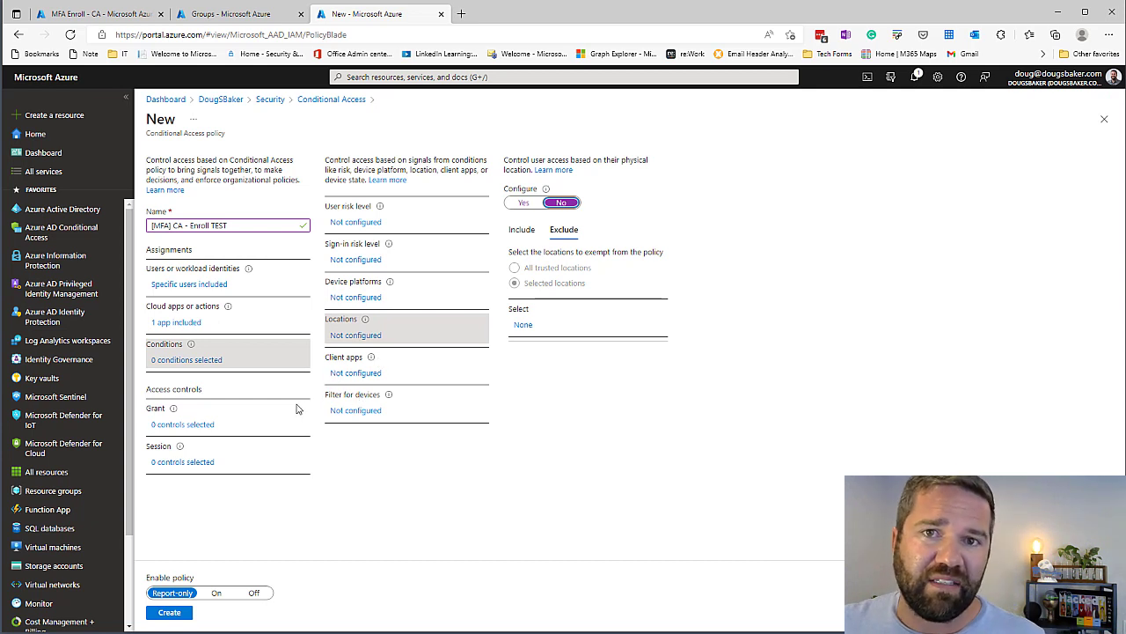
Grant access only with multifactor authentication and create the policy with its state set to On.
left_click(201, 425)
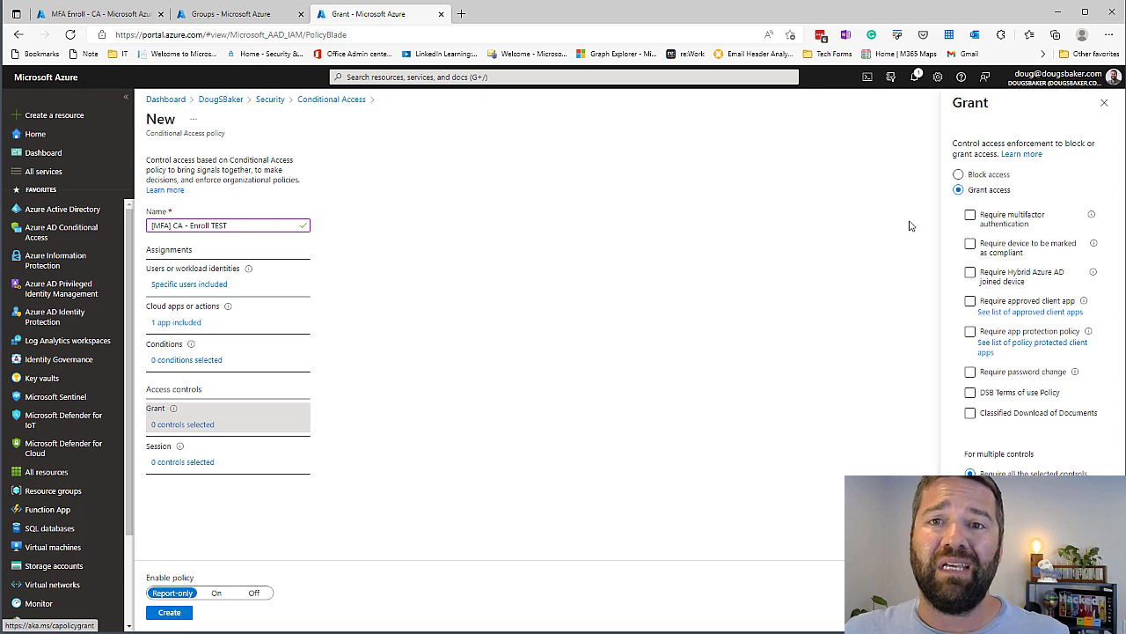
left_click(995, 222)
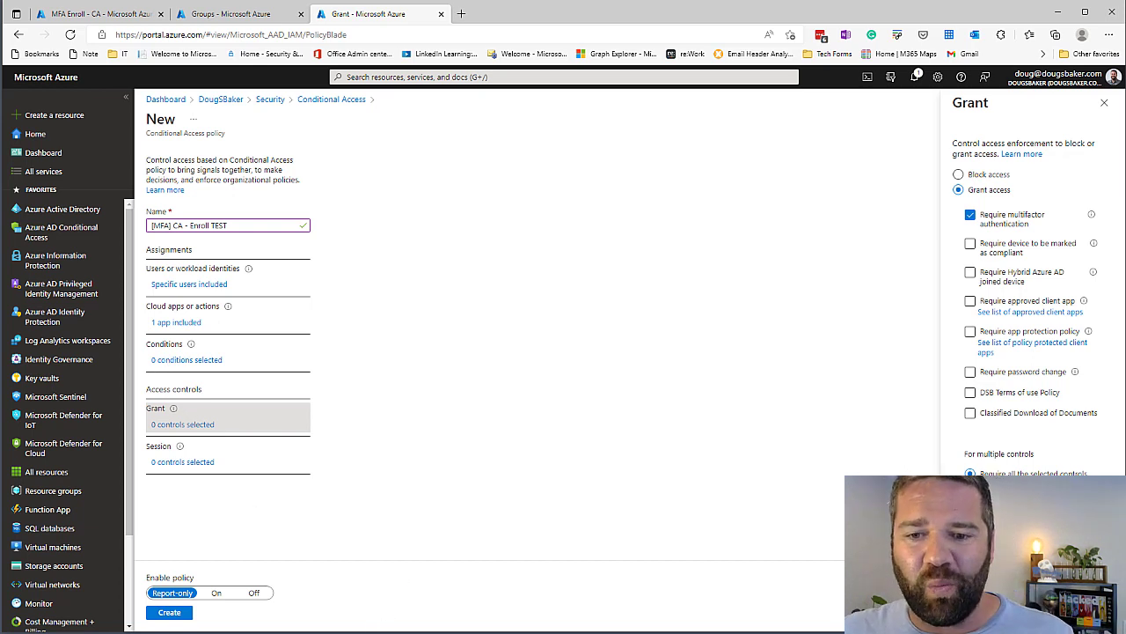
left_click(215, 592)
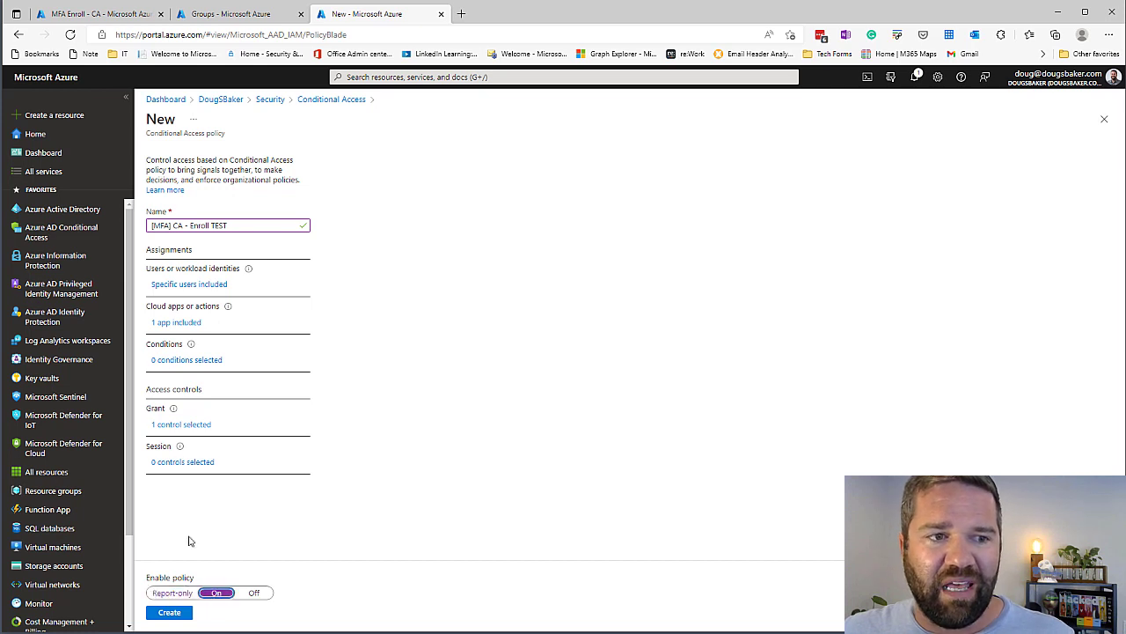
left_click(177, 429)
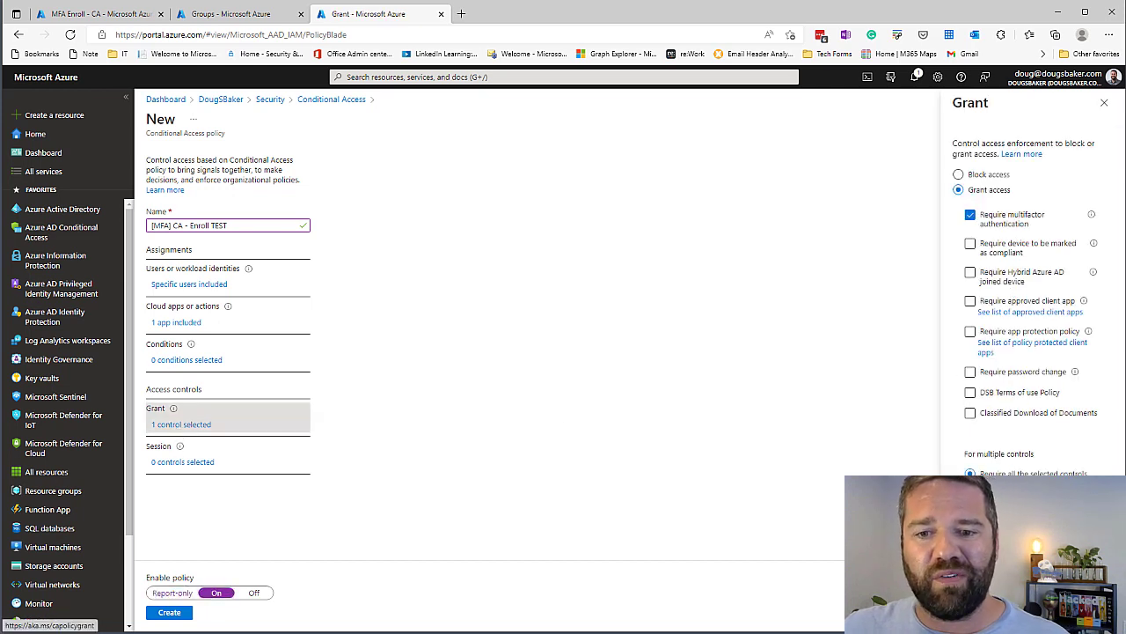
left_click(167, 613)
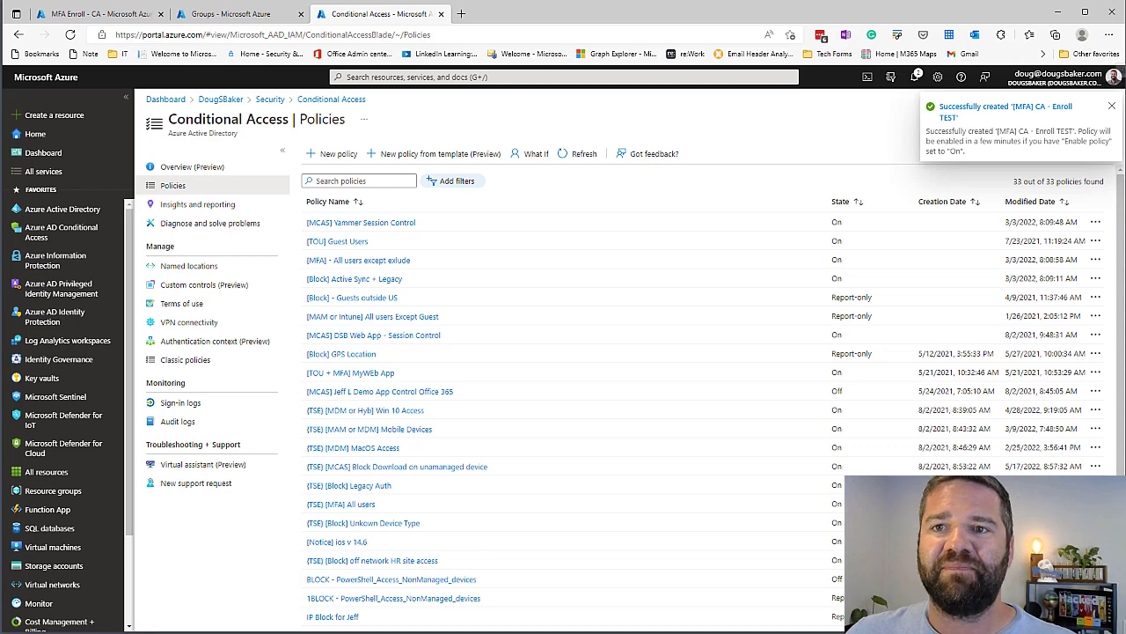
Switch to the InPrivate browser window, sign in with the Conditional Access test user's e-mail and account password, and continue past the more-information notice.
key("alt+Tab")
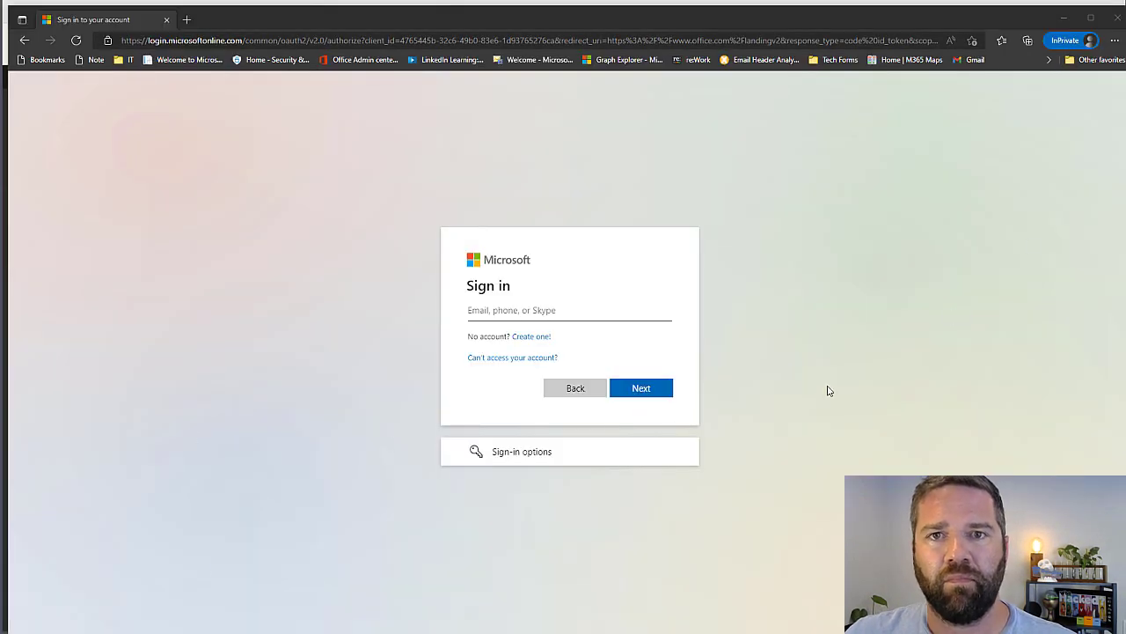
left_click(524, 310)
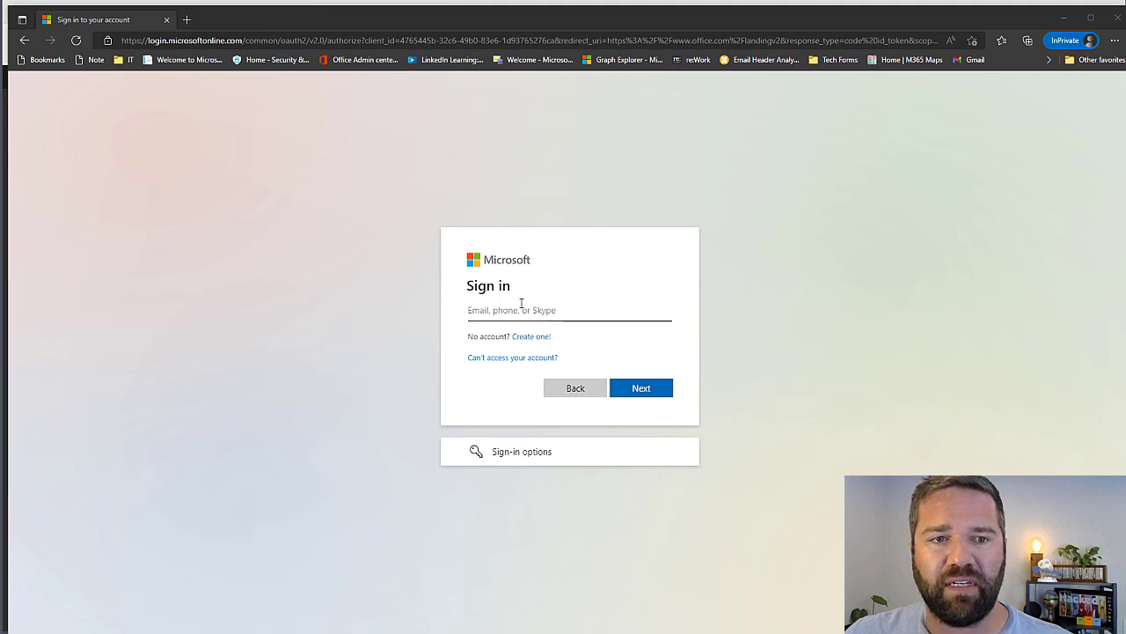
key("ctrl+v")
left_click(634, 388)
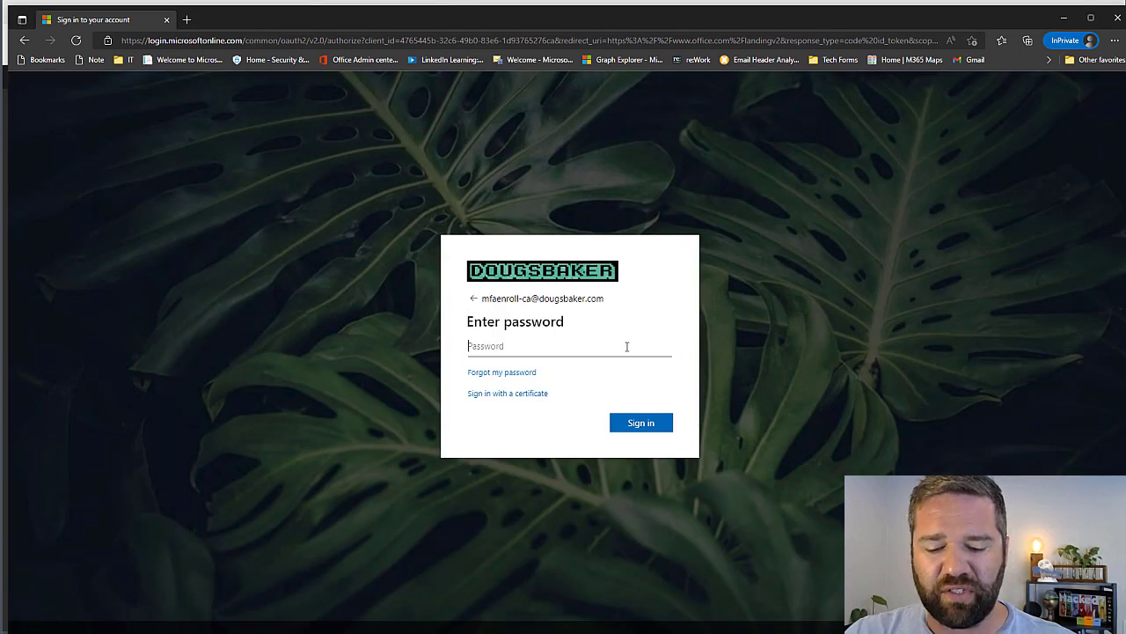
type("•••••••••")
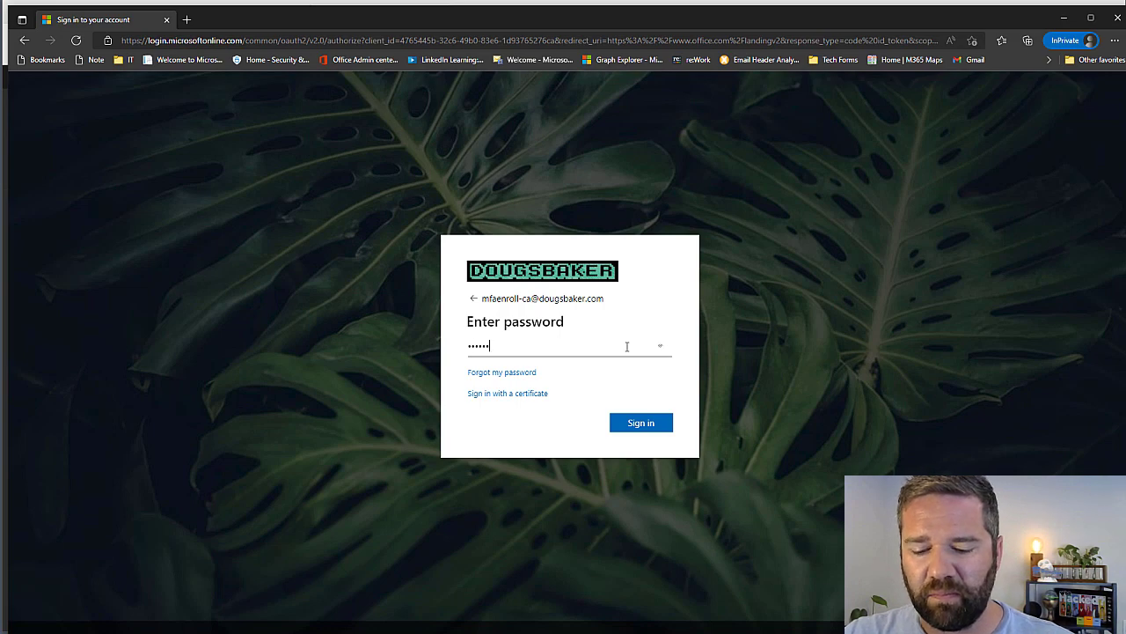
key("Return")
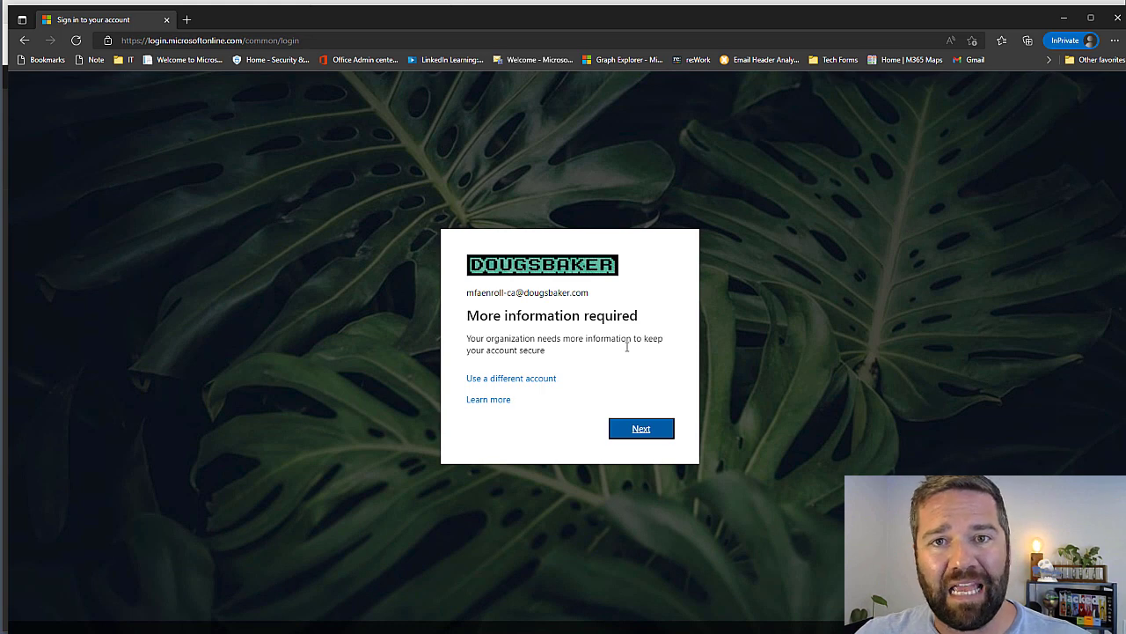
left_click(649, 429)
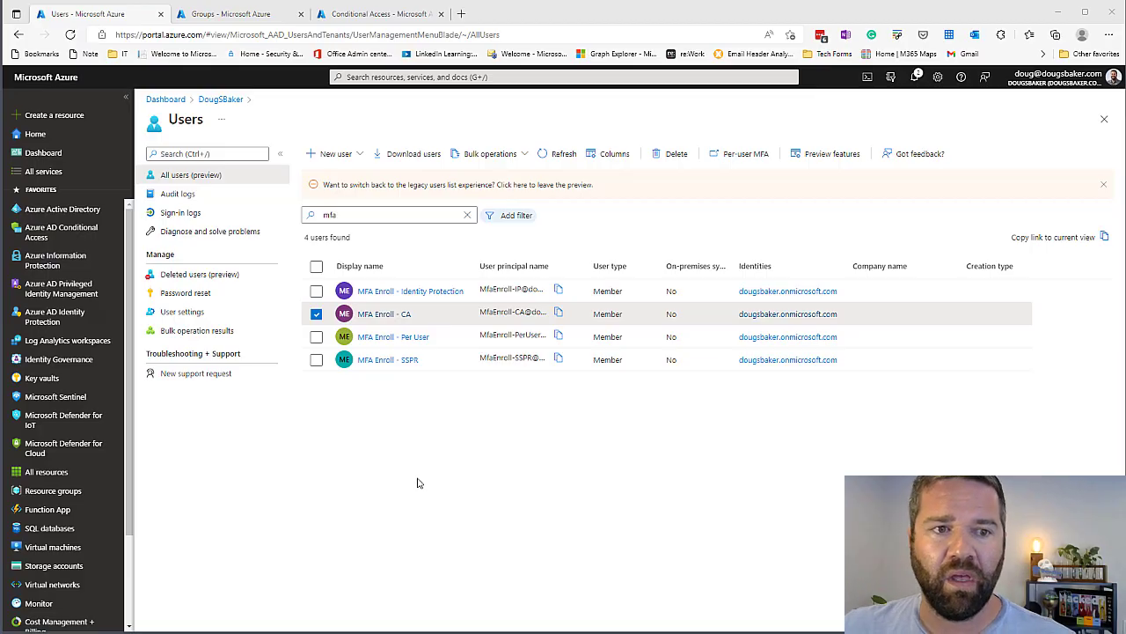
Deselect the user MFA Enroll - CA, open the per-user MFA page and search its users for mfa.
left_click(316, 314)
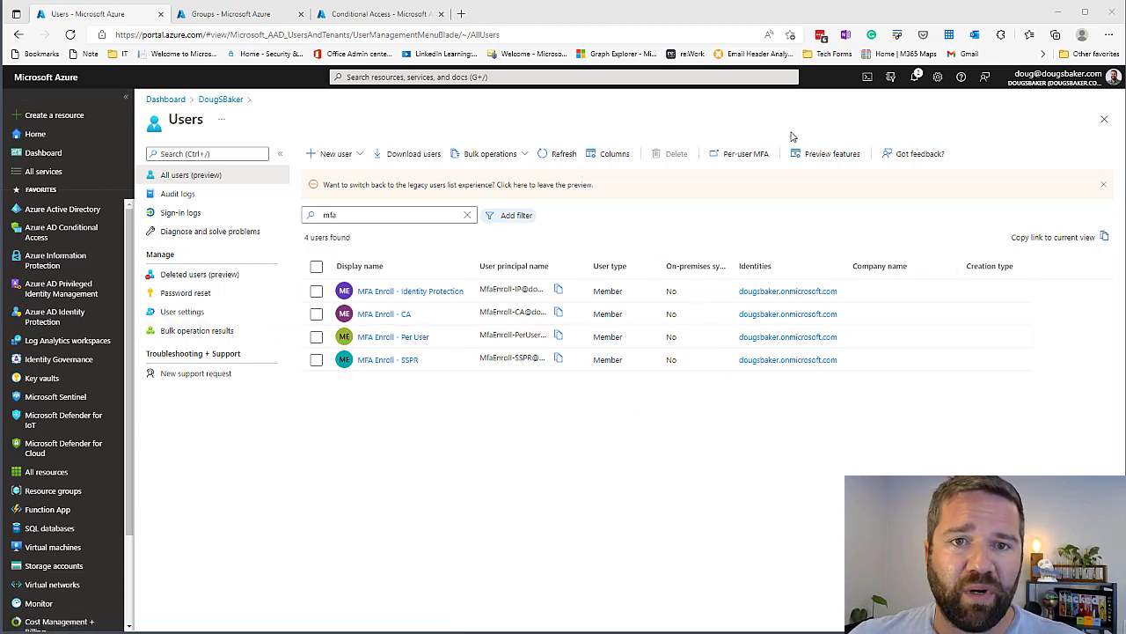
left_click(737, 156)
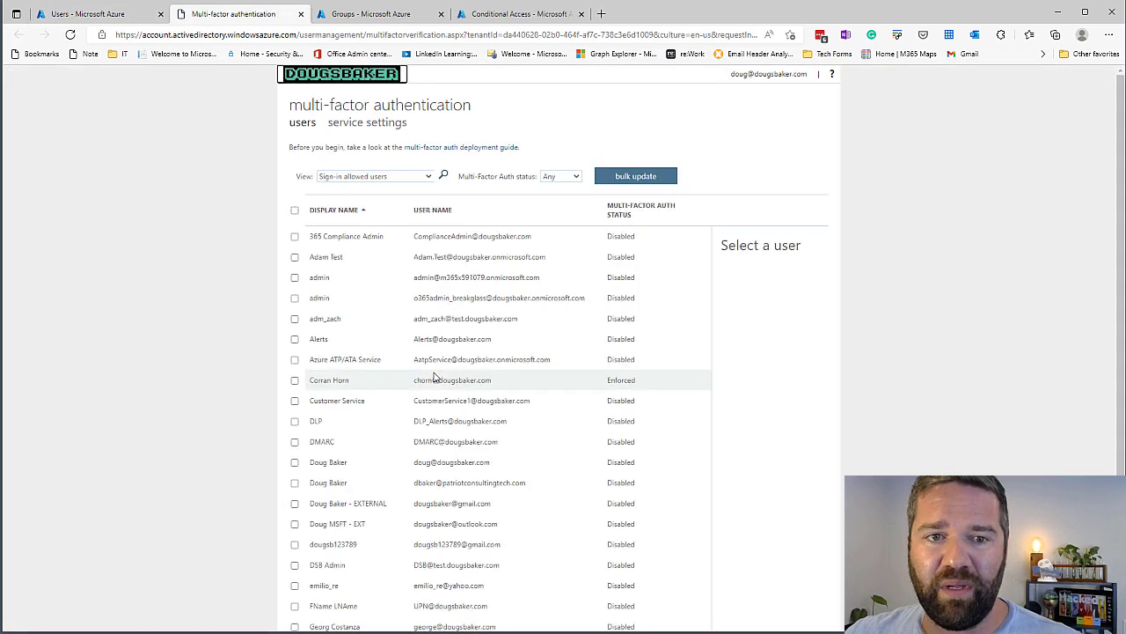
left_click(442, 176)
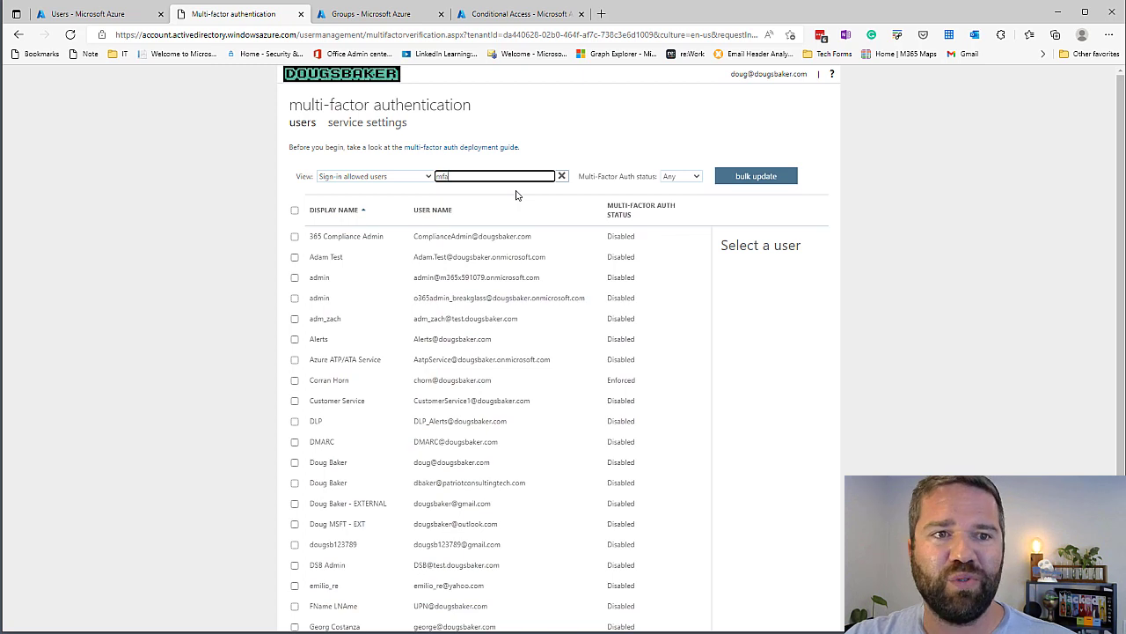
key("Return")
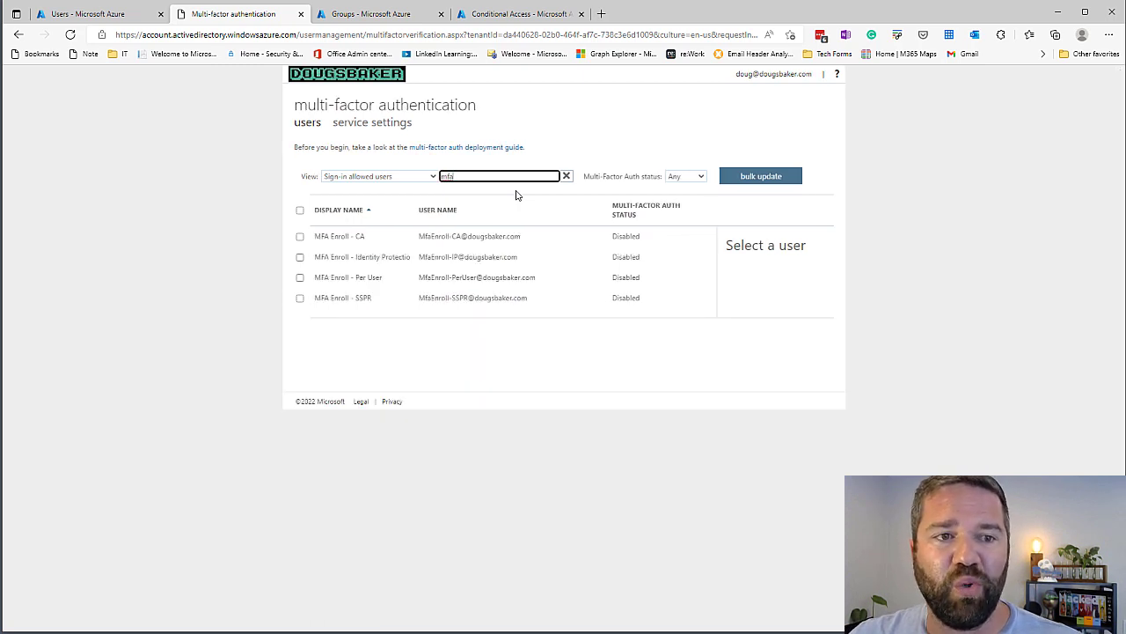
Enable multi-factor authentication for the user MFA Enroll - Per User.
left_click(365, 279)
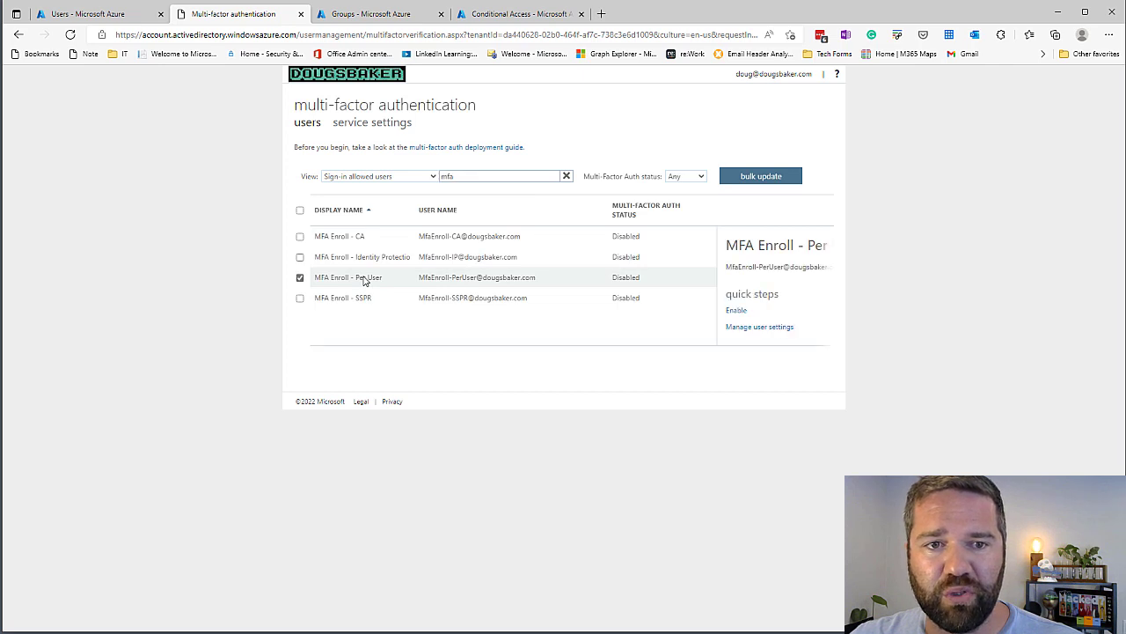
left_click(738, 312)
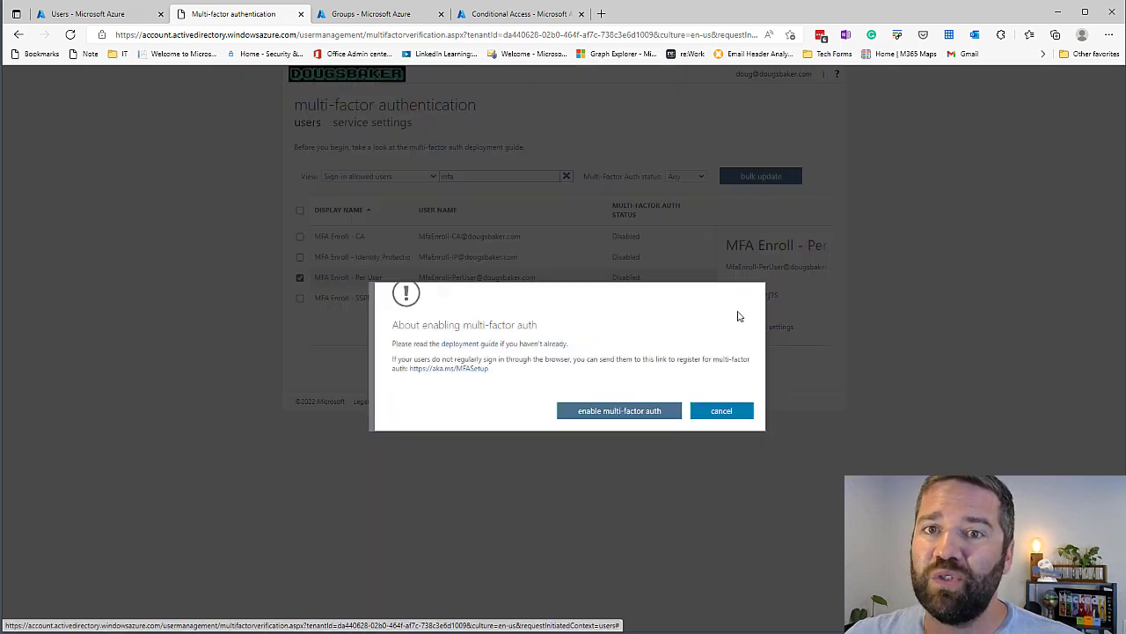
left_click(658, 411)
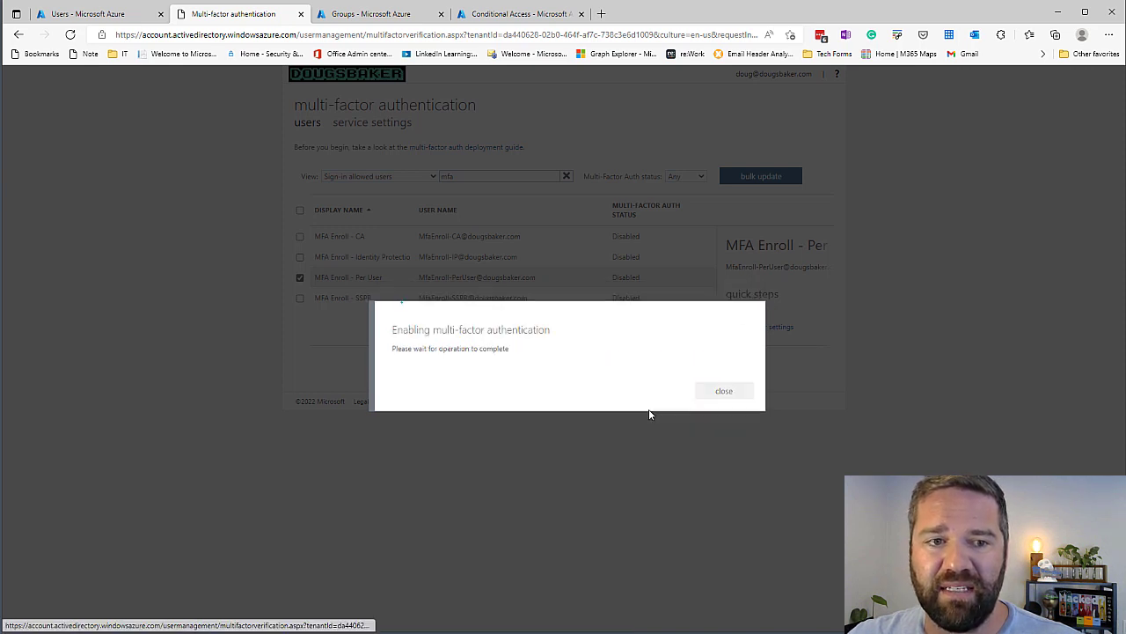
left_click(724, 391)
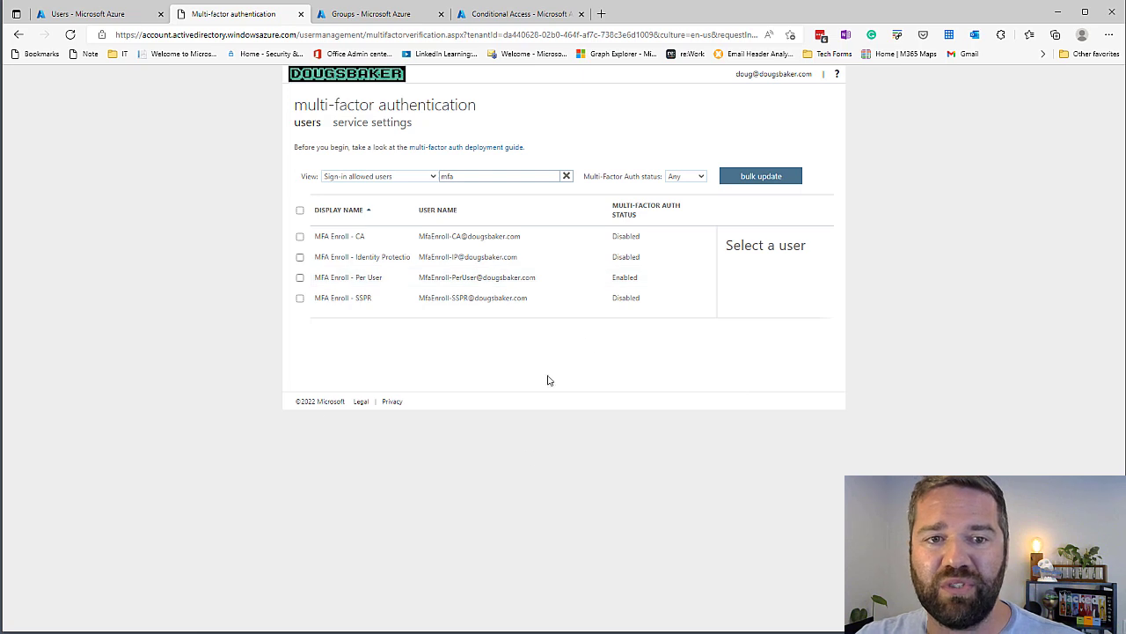
Continue the per-user test account's sign-in to security registration in the InPrivate window and list the alternative verification methods.
left_click(575, 277)
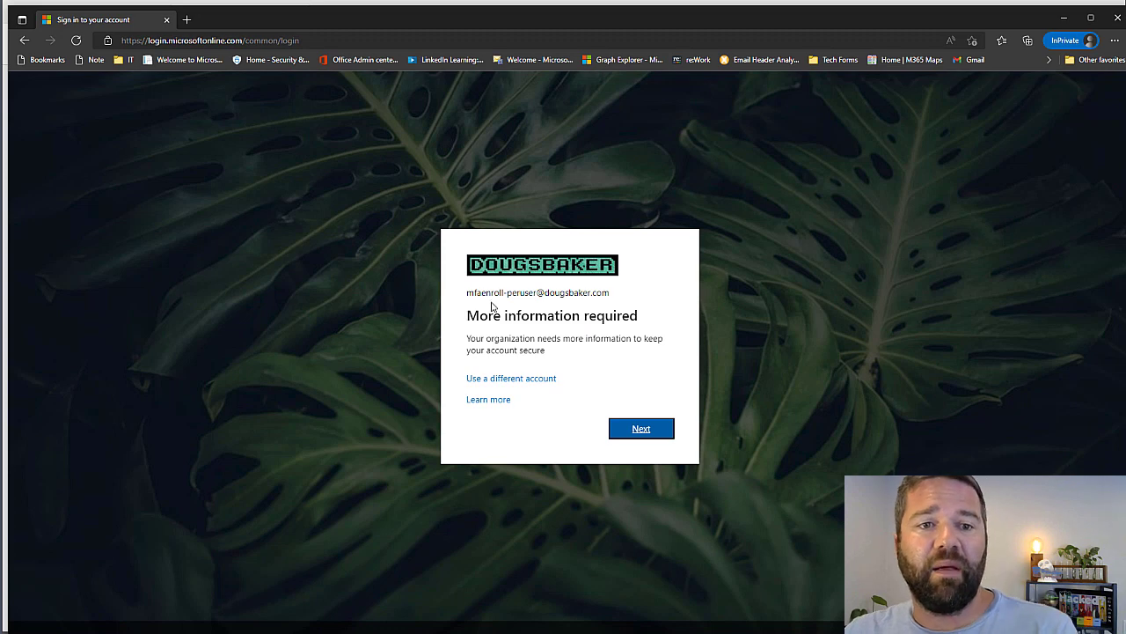
left_click(642, 428)
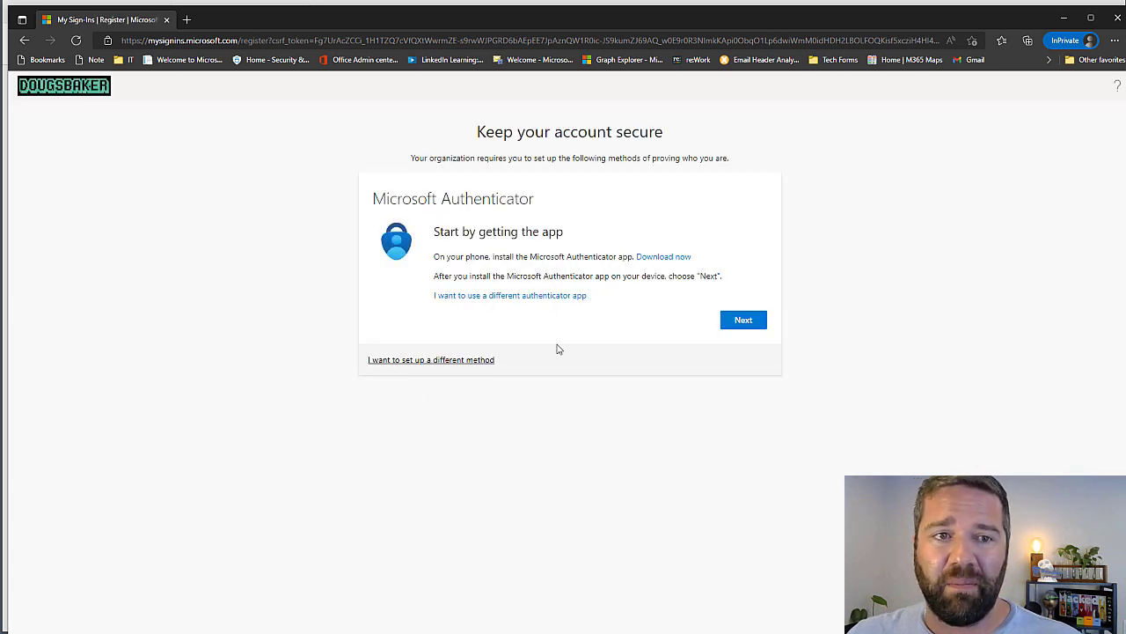
left_click(462, 361)
left_click(616, 360)
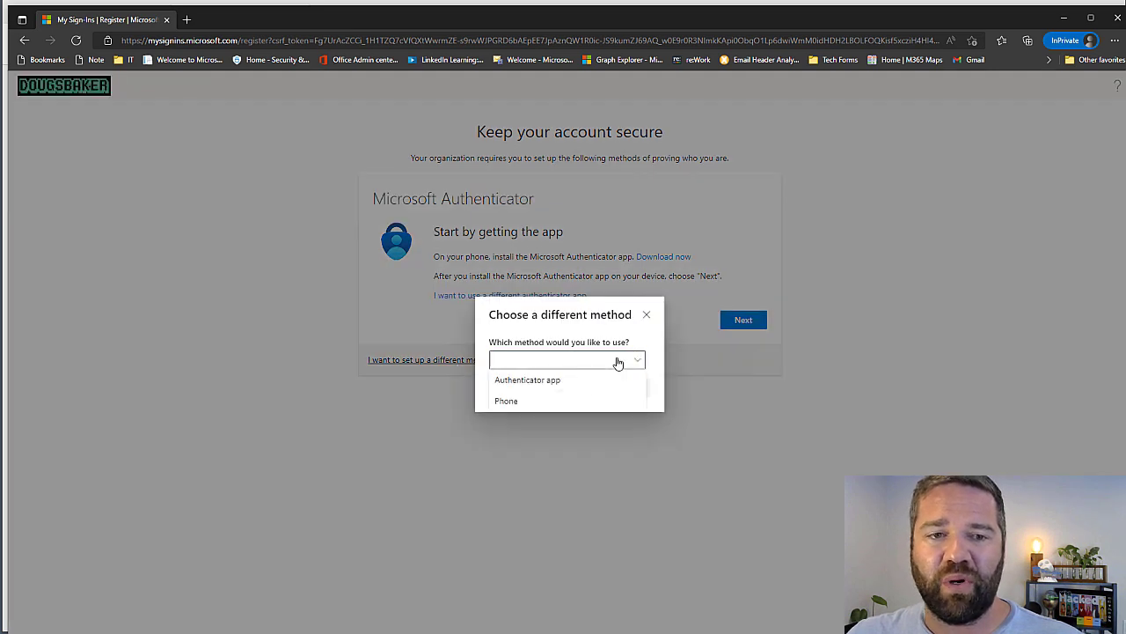
Choose Phone as the alternative verification method and confirm it to open the phone registration form.
left_click(516, 400)
left_click(558, 360)
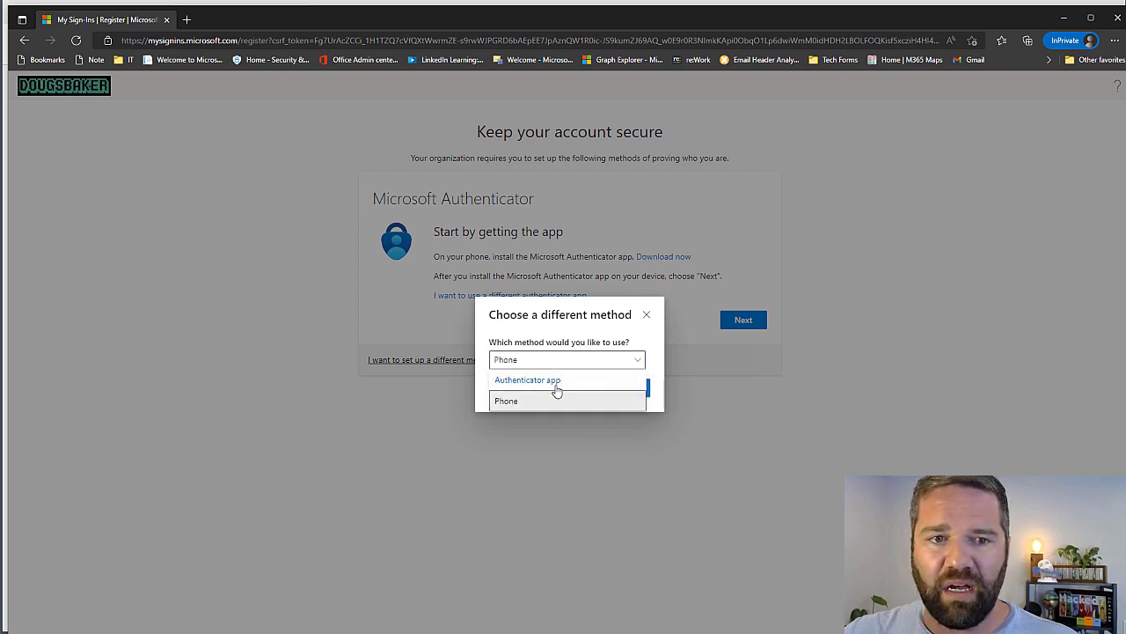
key("Escape")
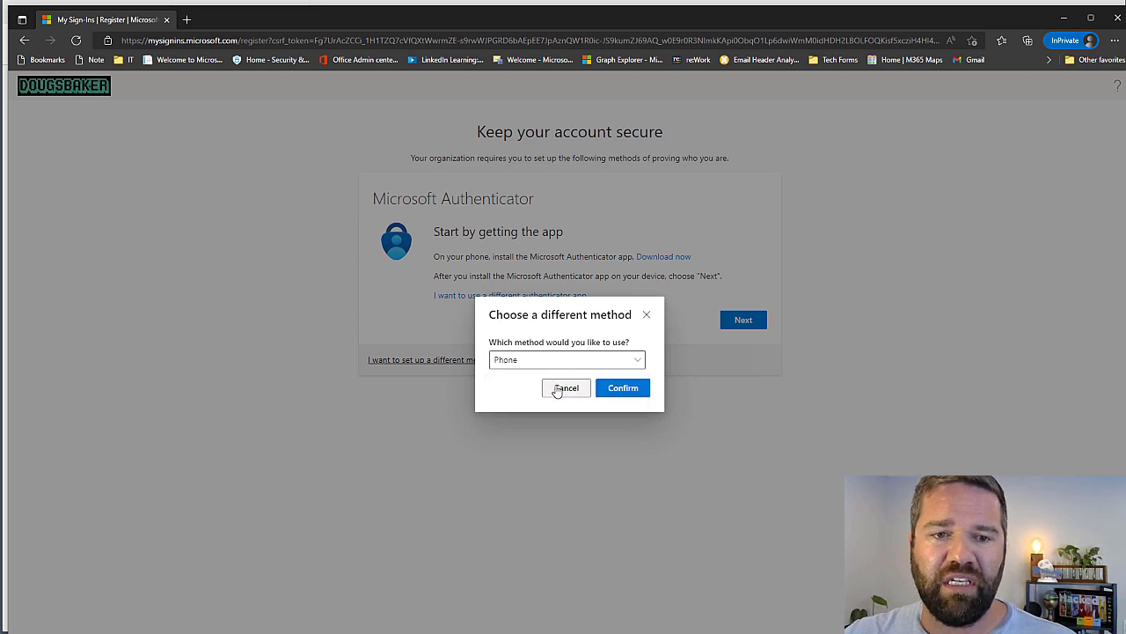
left_click_drag(555, 377, 674, 373)
left_click(624, 387)
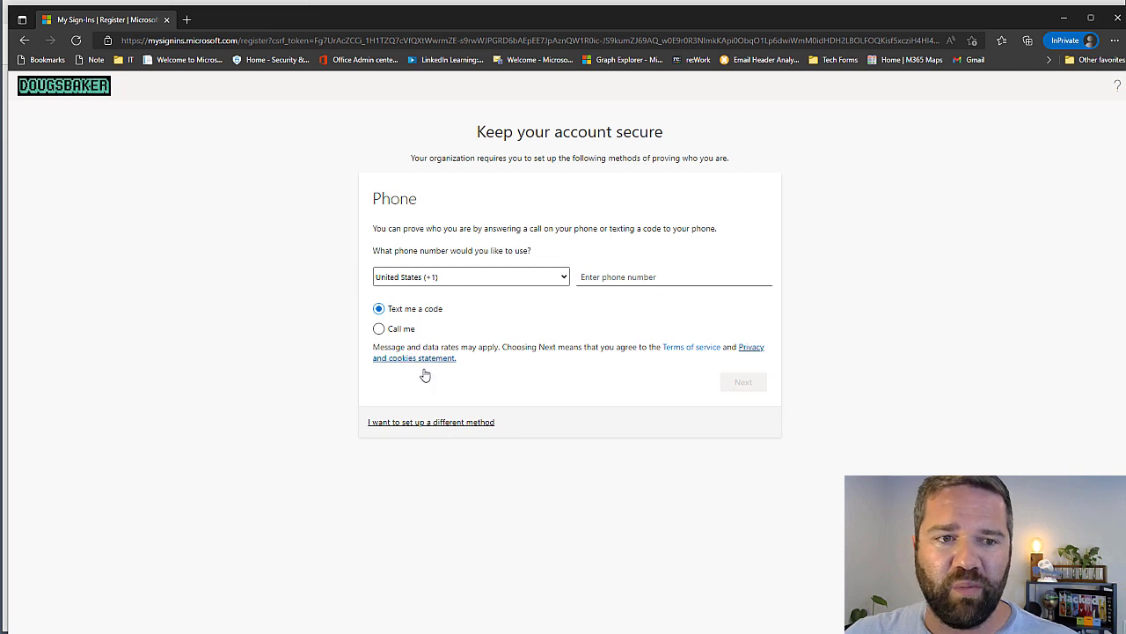
Change the verification method back to Authenticator app, confirm it and continue with the Microsoft Authenticator setup.
left_click(445, 425)
left_click(582, 361)
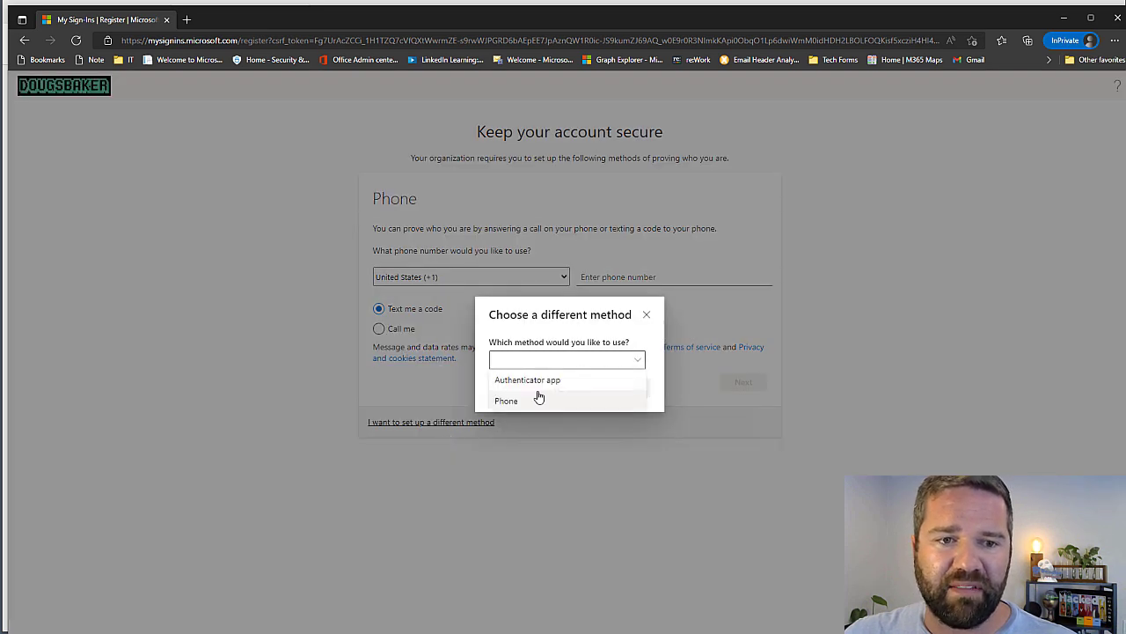
left_click(528, 379)
left_click(623, 388)
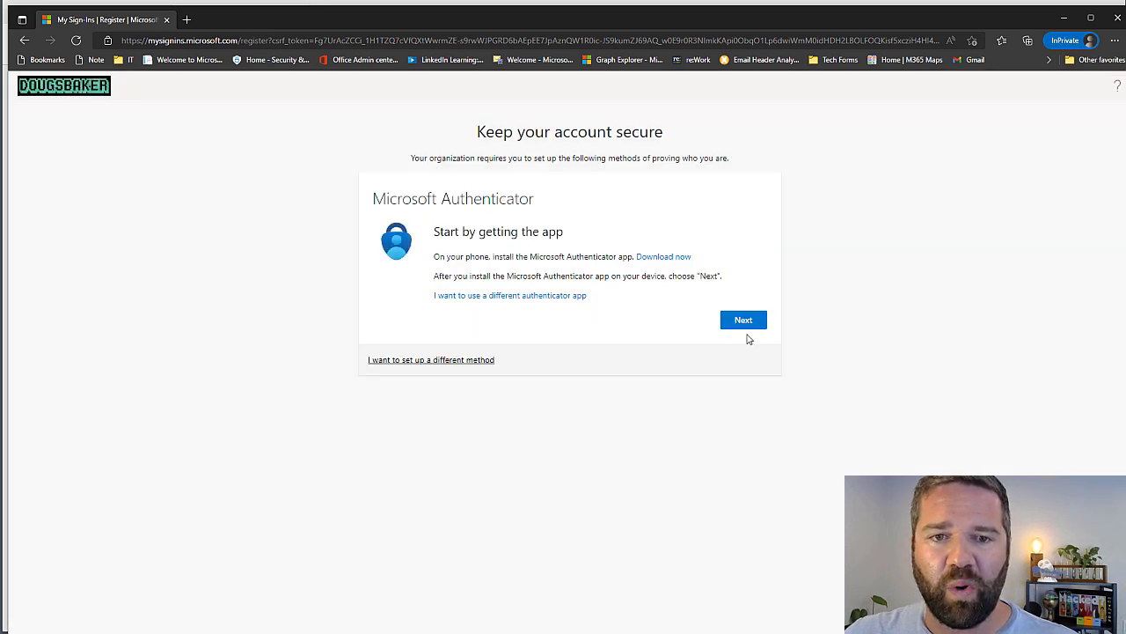
left_click(747, 321)
left_click(729, 326)
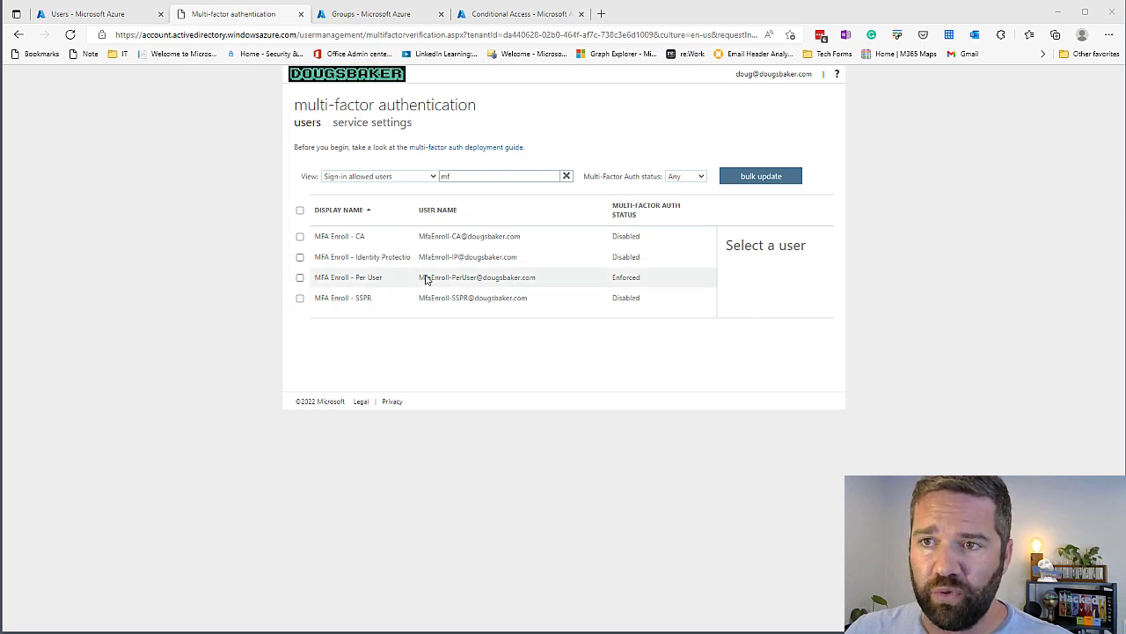
On the per-user MFA page, select MFA Enroll - Per User and MFA Enroll - SSPR to compare their multi-factor status and quick steps.
left_click(620, 281)
left_click(597, 303)
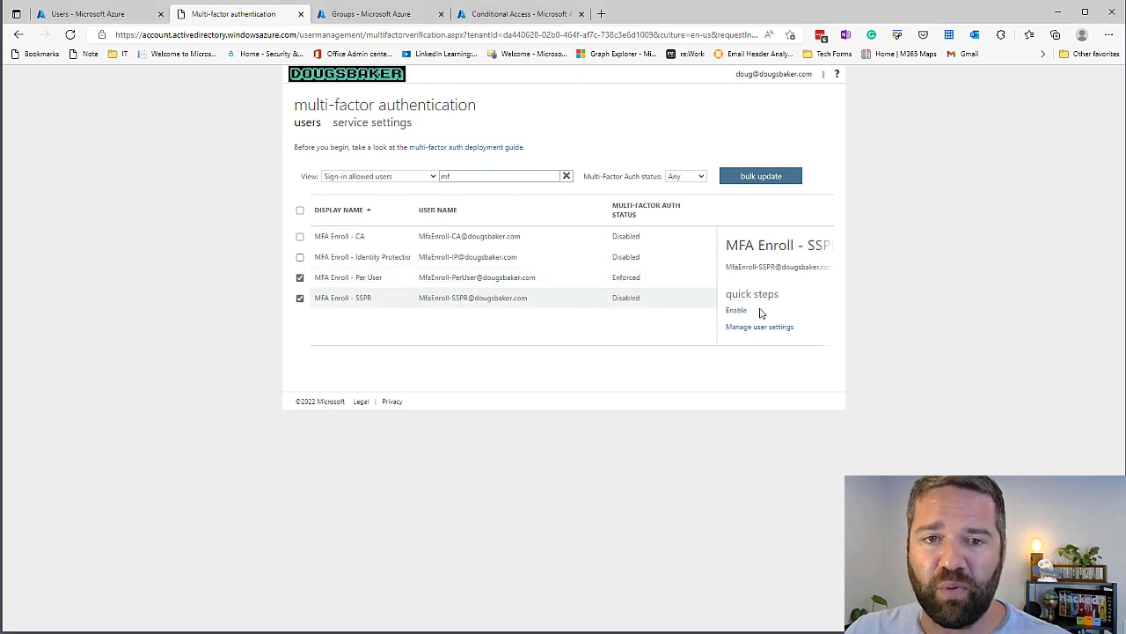
left_click(541, 280)
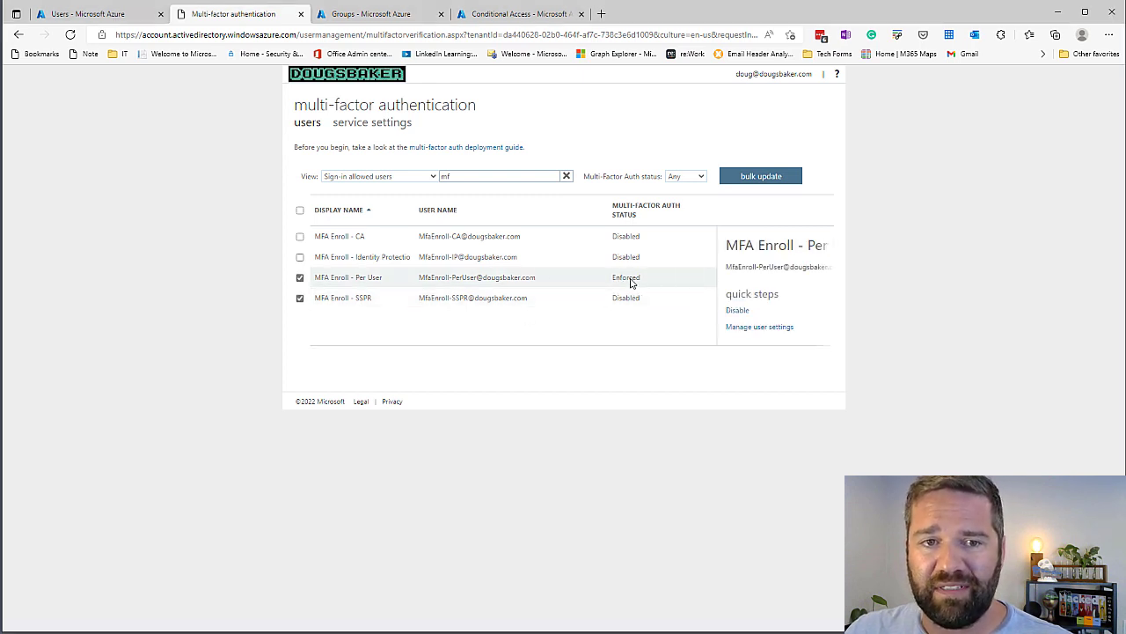